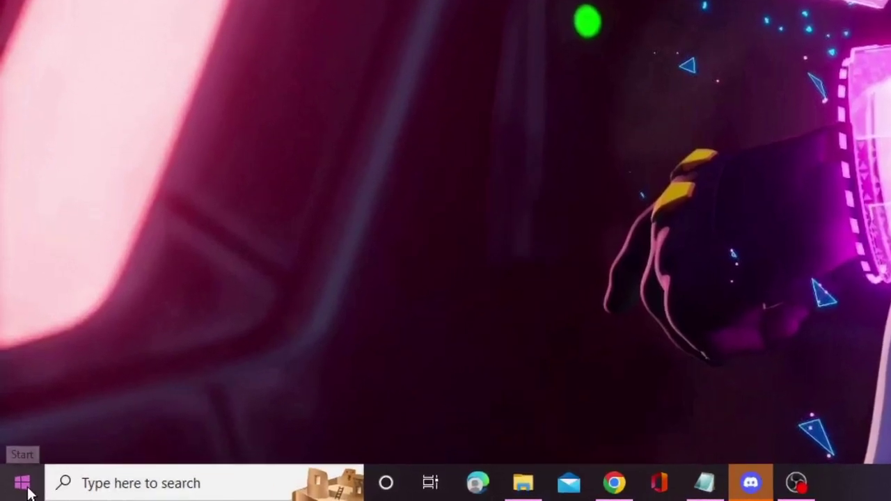
# - Review the running apps (Discord, Chrome, Notepad, OBS Studio) in Task Manager, then close it
pyautogui.rightClick(28, 492)
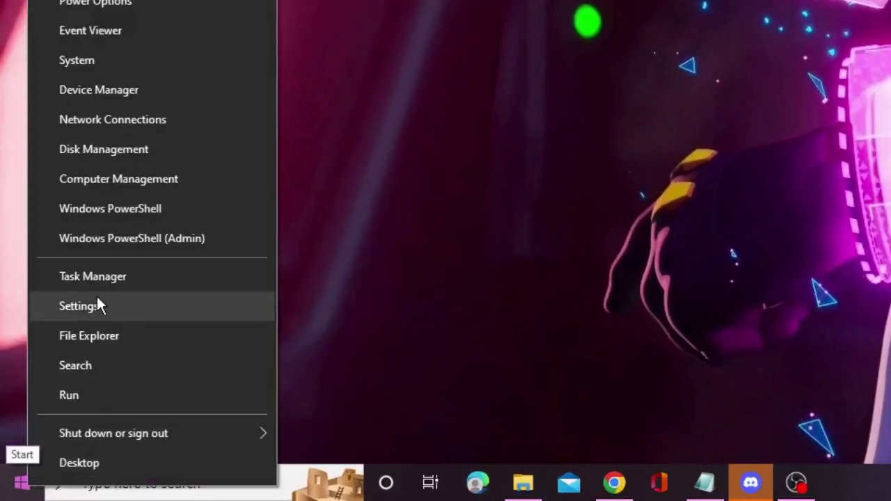
pyautogui.click(188, 289)
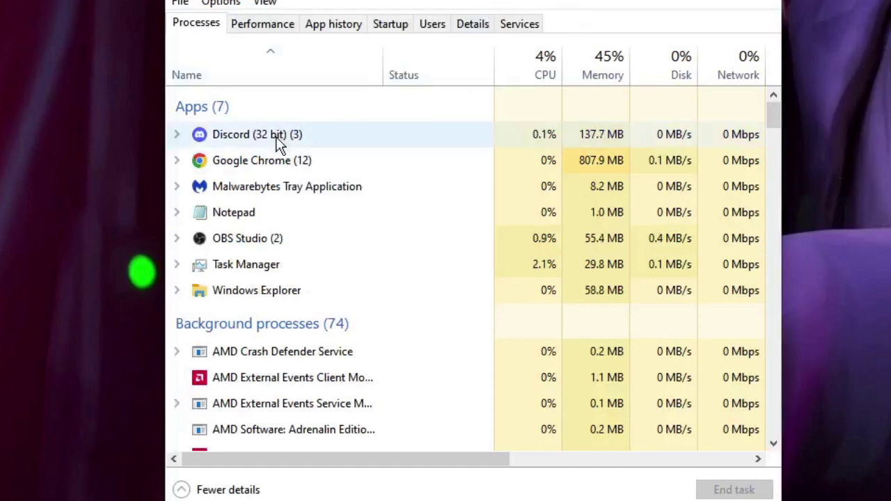
pyautogui.click(298, 153)
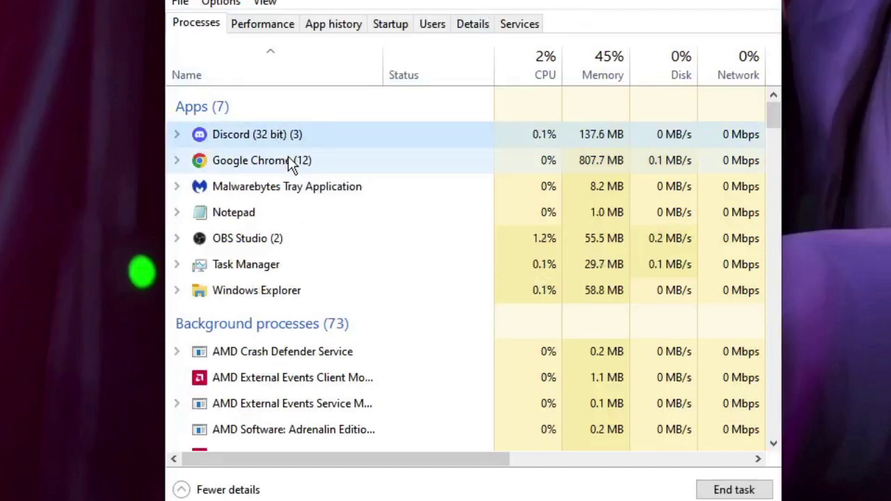
pyautogui.click(284, 167)
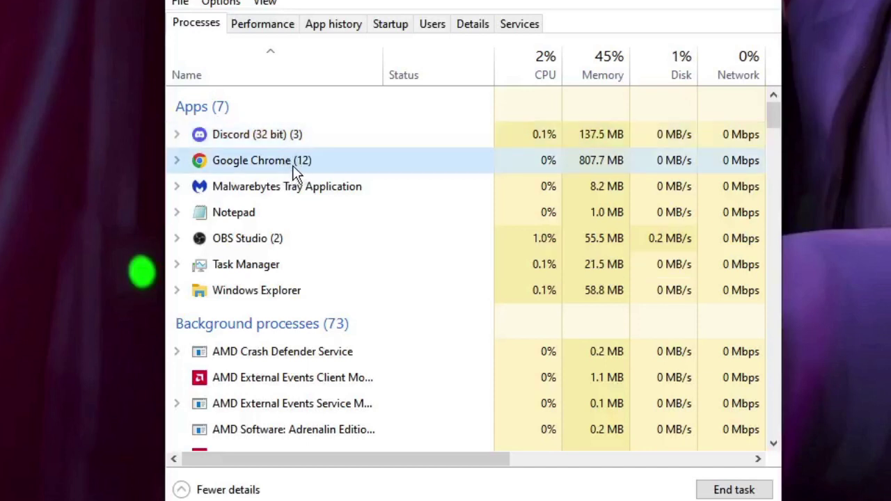
pyautogui.click(293, 204)
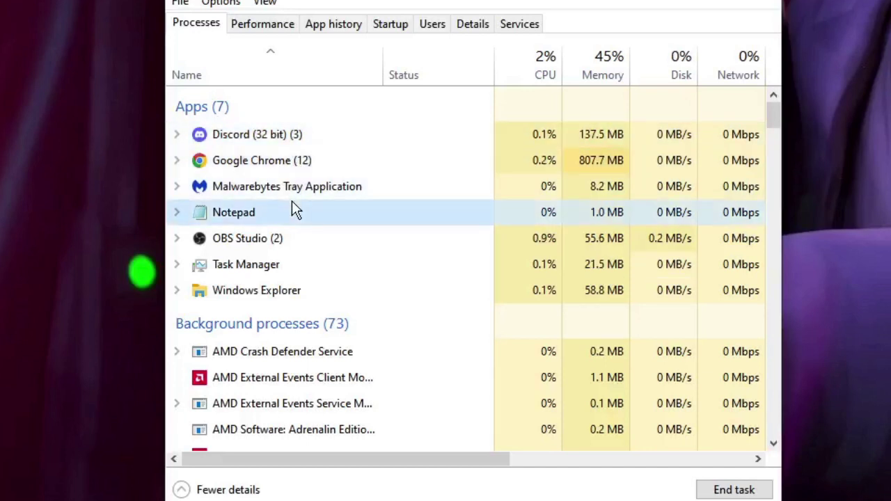
pyautogui.click(311, 238)
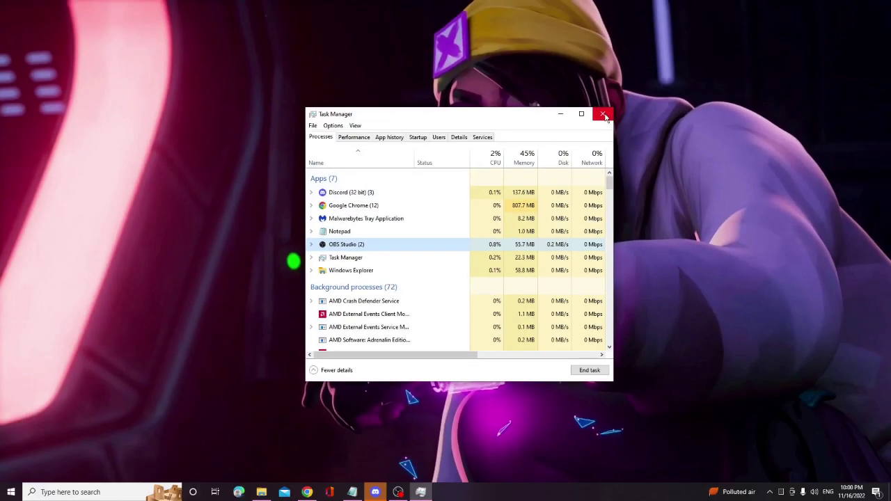
pyautogui.click(606, 116)
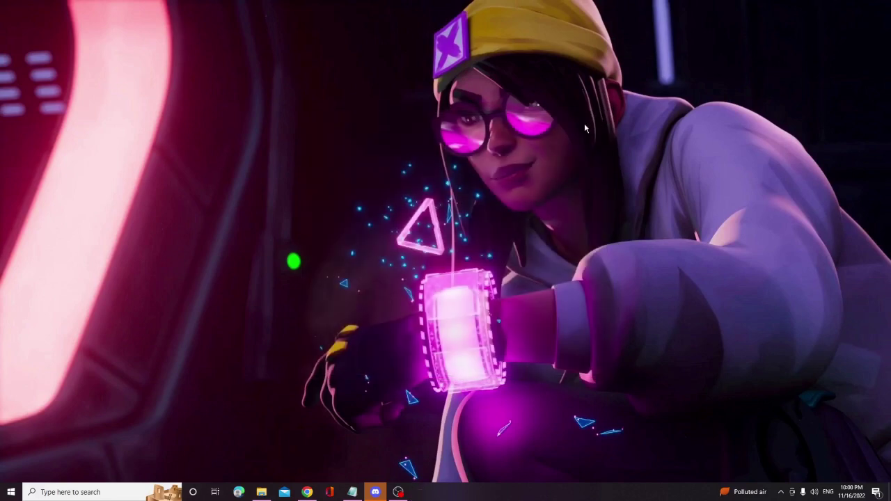
# - Search Windows for 'background' and open the Background apps settings page
pyautogui.click(112, 491)
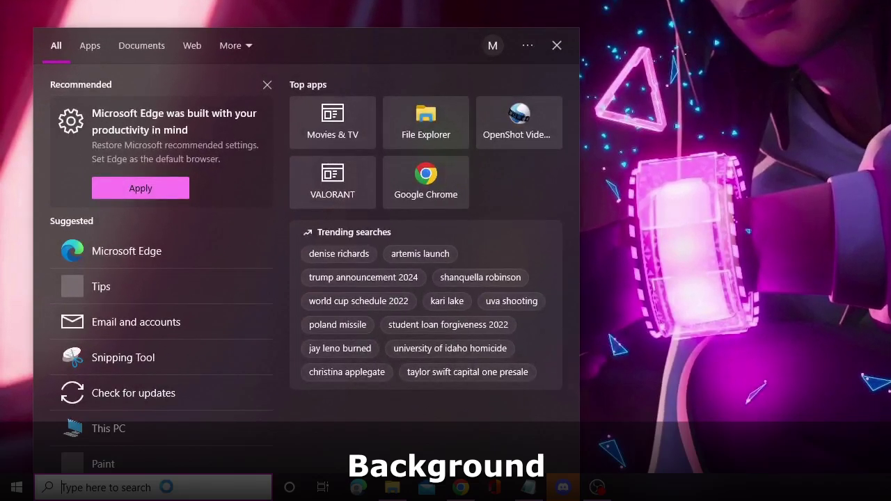
pyautogui.write('ba')
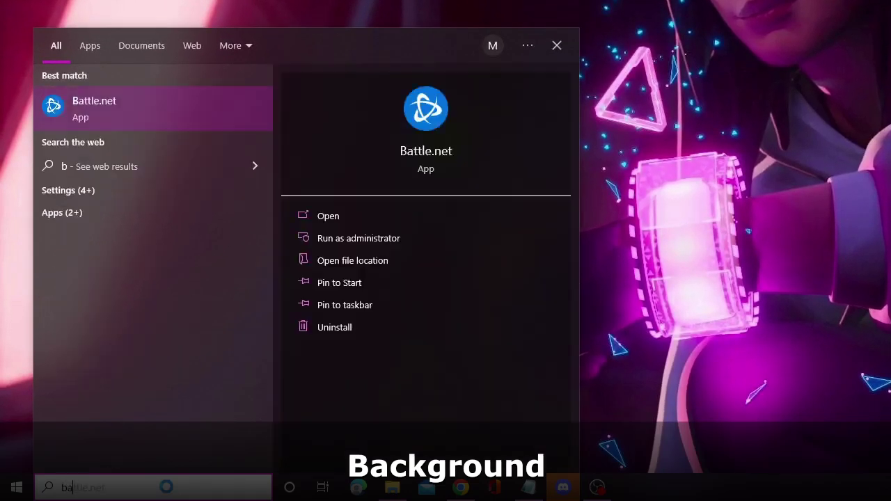
pyautogui.write('ckground')
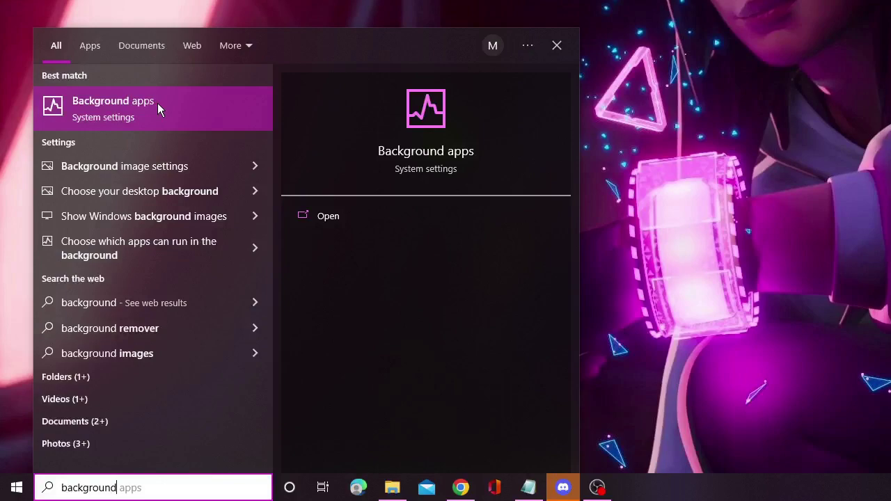
pyautogui.click(157, 103)
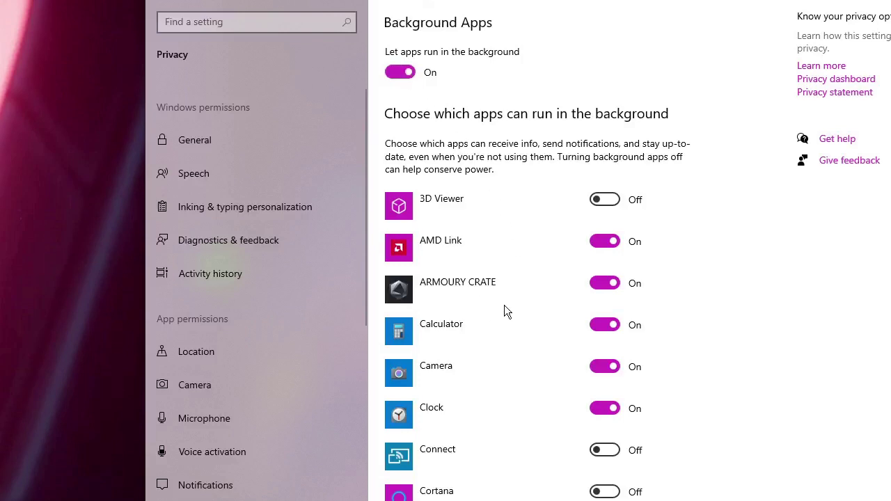
# - Turn 'Let apps run in the background' Off, then back On
pyautogui.scroll(-12, 487, 257)
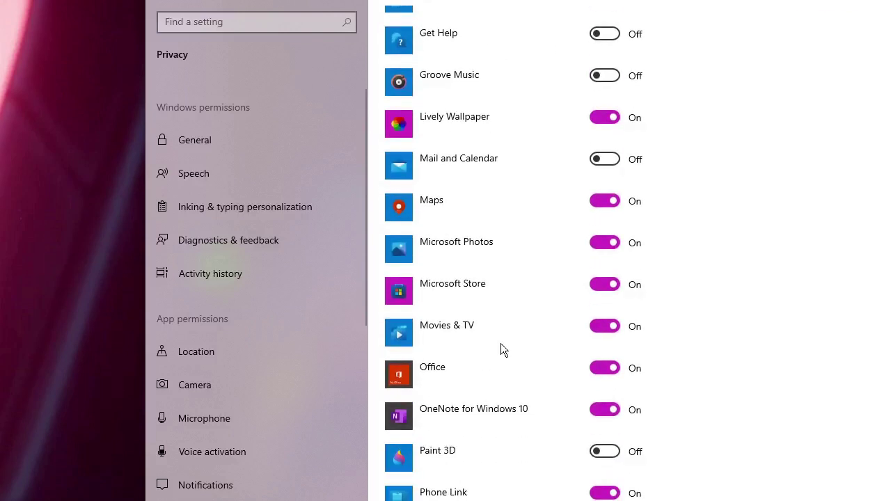
pyautogui.scroll(-5, 505, 330)
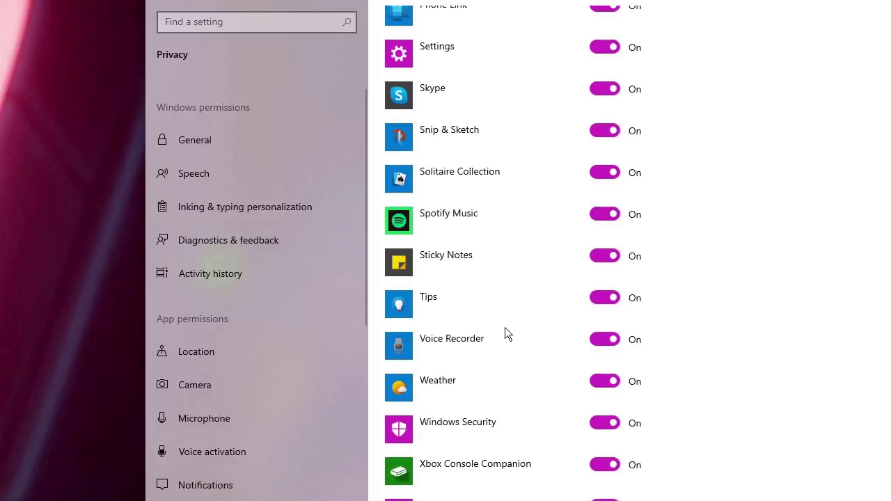
pyautogui.scroll(15, 471, 428)
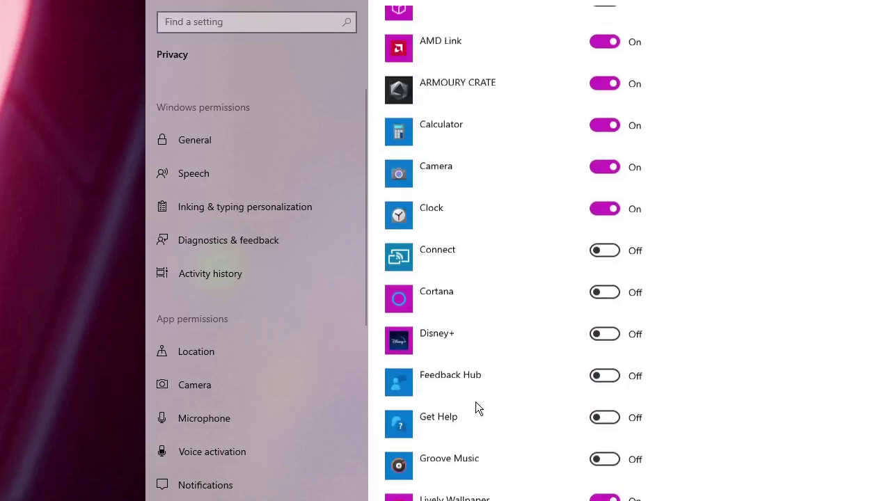
pyautogui.click(406, 72)
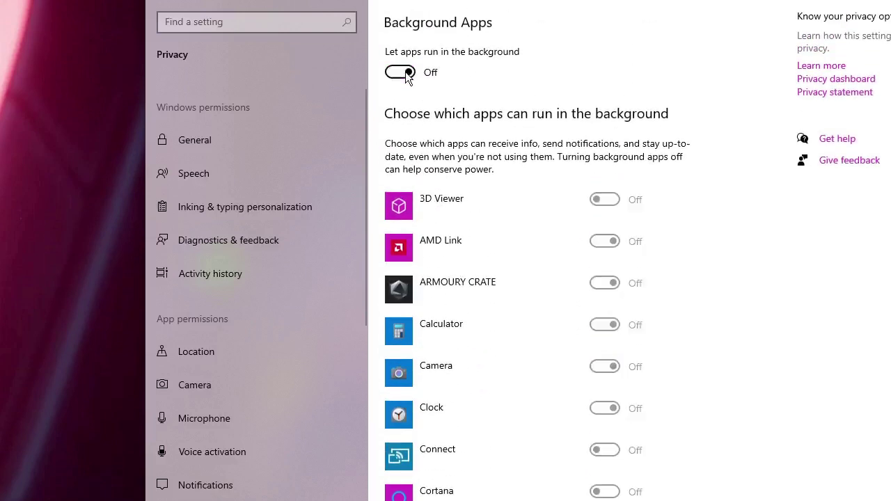
pyautogui.scroll(-7, 543, 348)
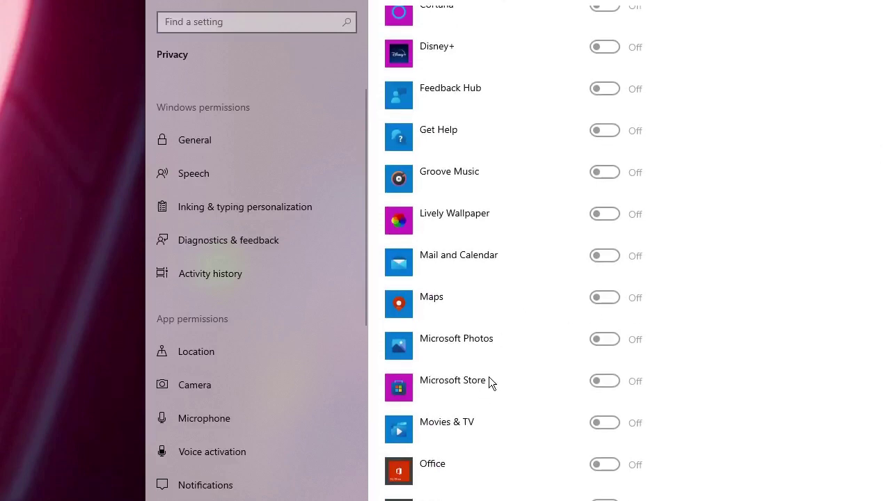
pyautogui.scroll(-5, 489, 382)
pyautogui.scroll(10, 506, 395)
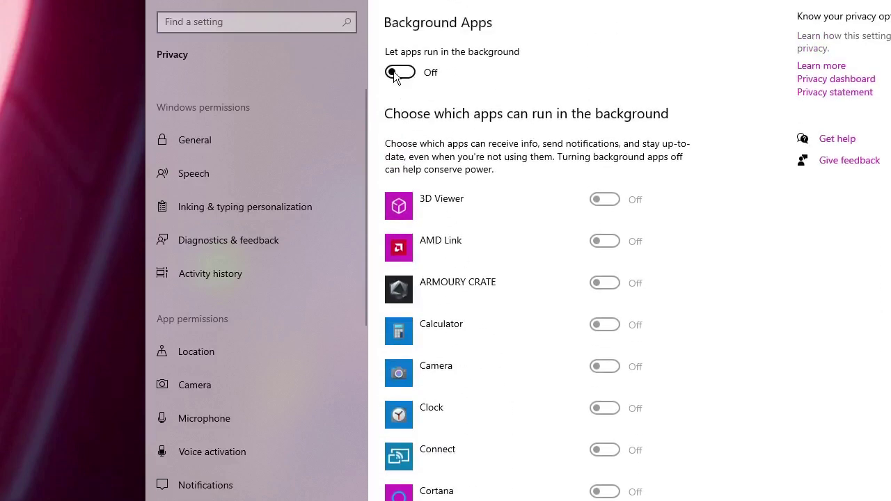
pyautogui.click(395, 73)
pyautogui.scroll(-3, 515, 303)
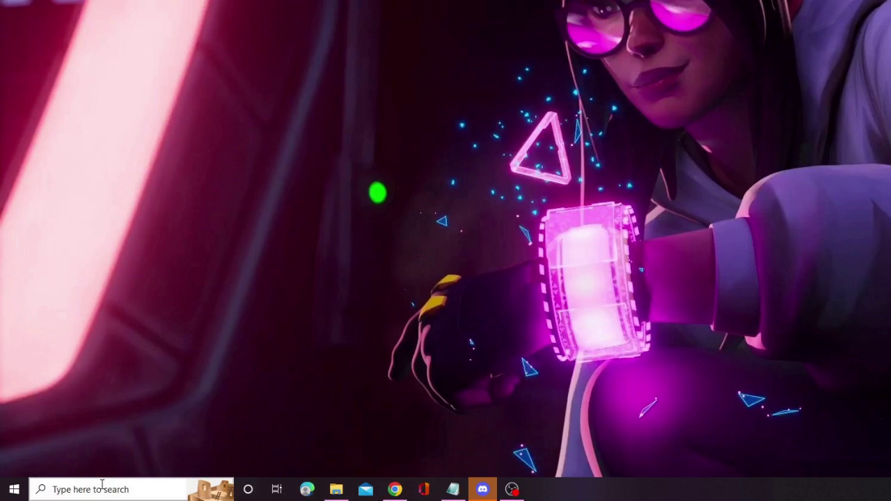
# - Search Windows for 'regedit' to launch Registry Editor
pyautogui.click(76, 492)
pyautogui.write('regedit')
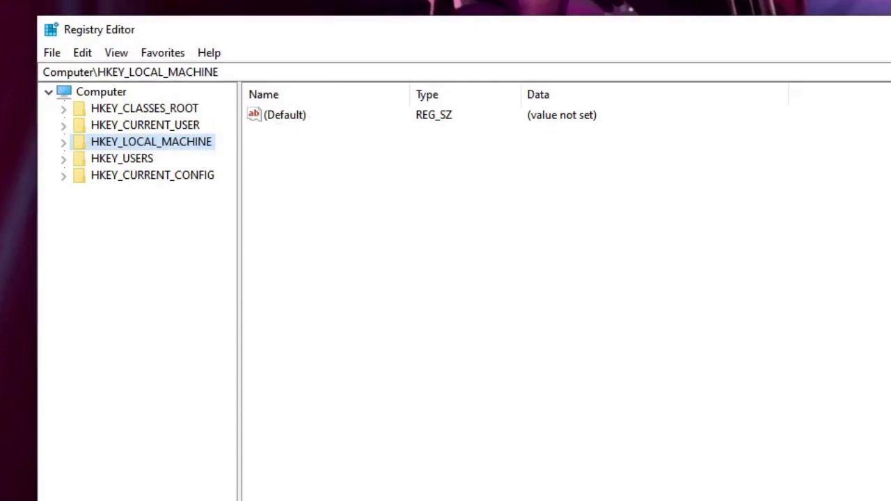
# - Paste the Multimedia\SystemProfile path from the notes into the address bar to jump there
pyautogui.hotkey('alt', 'Tab')
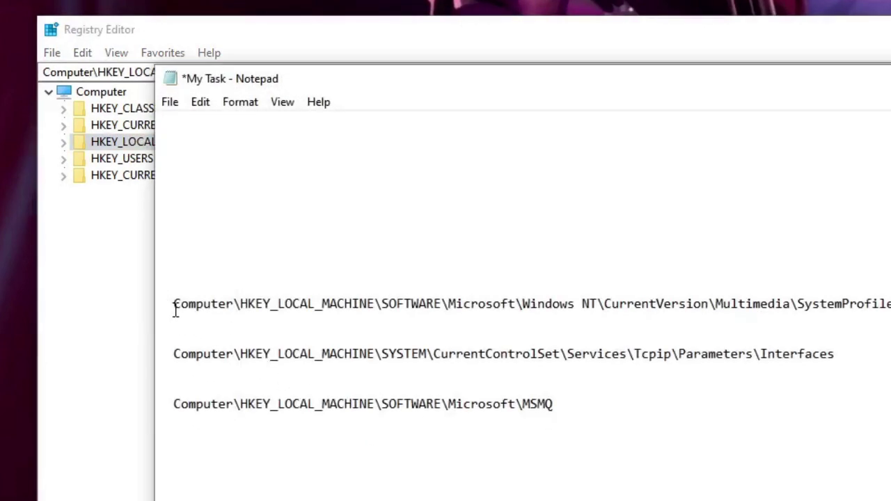
pyautogui.moveTo(174, 306); pyautogui.dragTo(890, 305)
pyautogui.hotkey('ctrl', 'c')
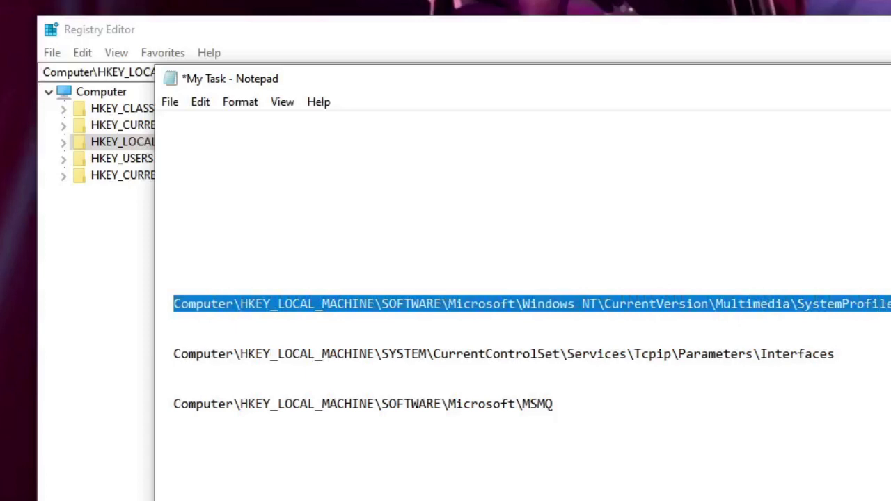
pyautogui.click(368, 54)
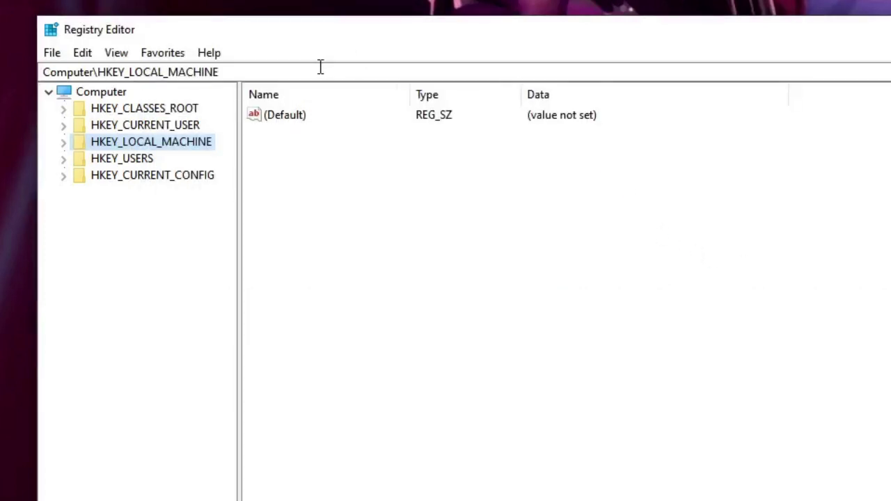
pyautogui.click(307, 70)
pyautogui.moveTo(307, 70); pyautogui.dragTo(30, 69)
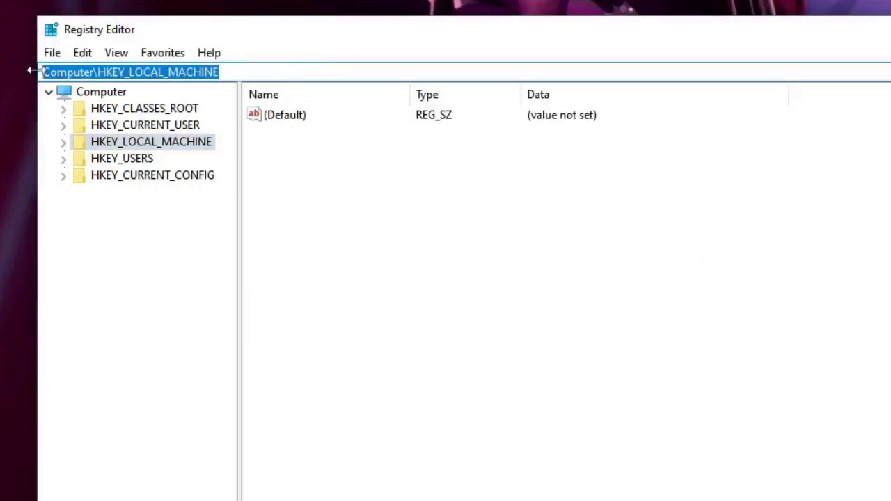
pyautogui.hotkey('ctrl', 'v')
pyautogui.press('Return')
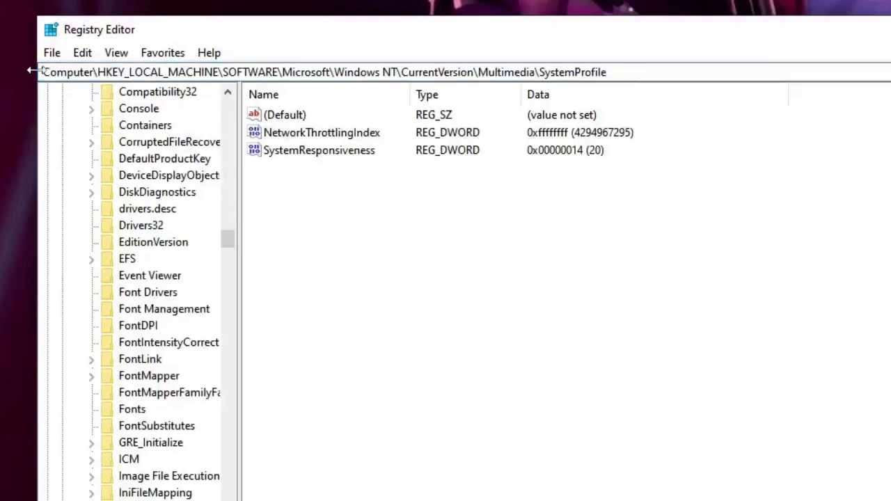
# - Open NetworkThrottlingIndex for editing and enter ffffffff as its hexadecimal value data
pyautogui.click(367, 140)
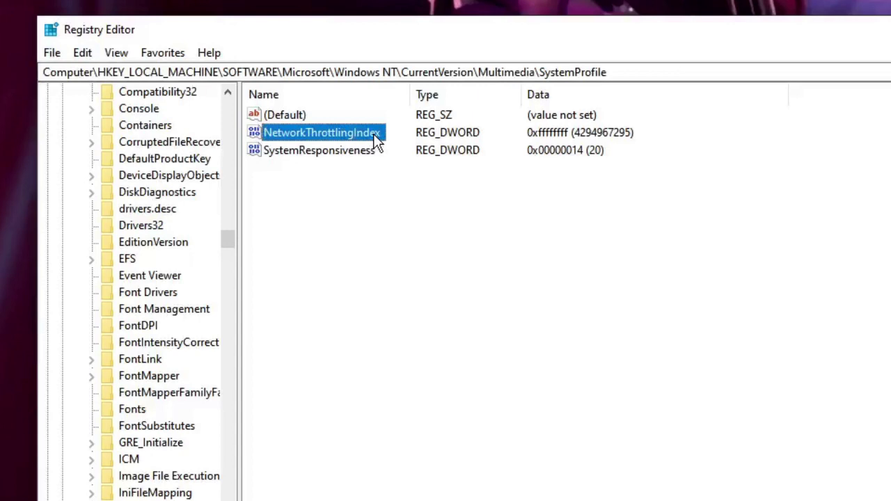
pyautogui.rightClick(361, 131)
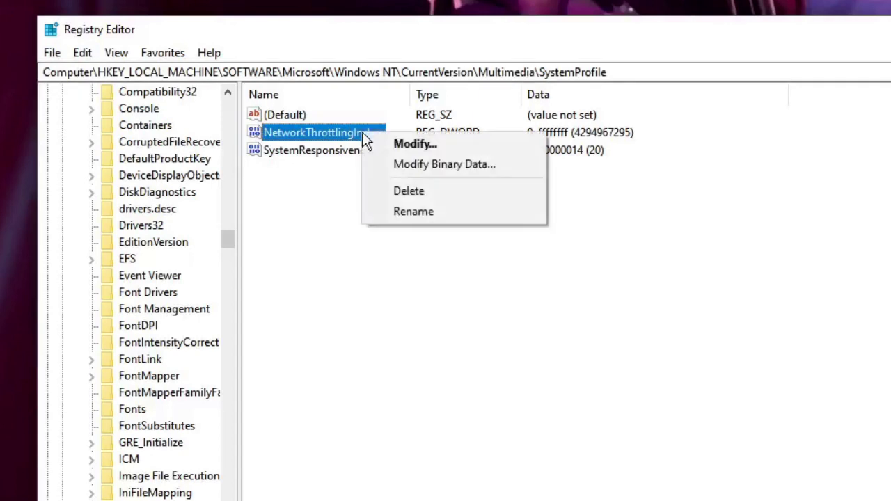
pyautogui.click(411, 144)
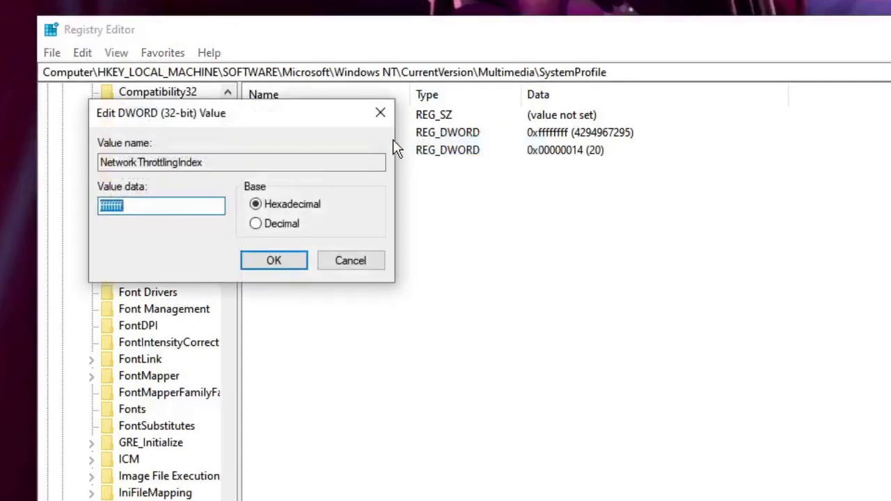
pyautogui.click(140, 206)
pyautogui.doubleClick(136, 205)
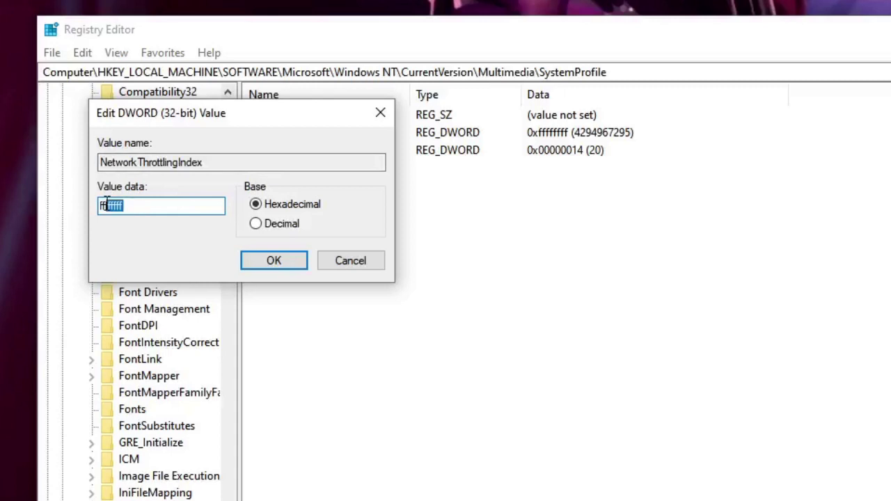
pyautogui.click(145, 205)
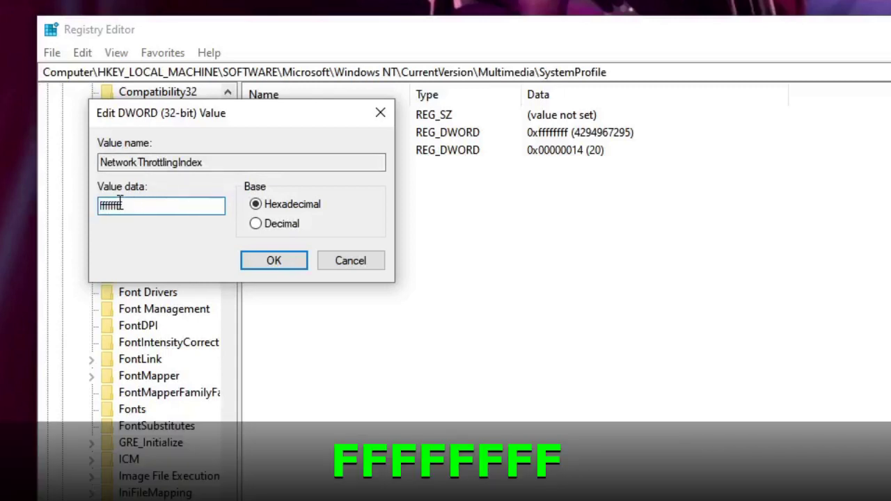
pyautogui.doubleClick(119, 204)
pyautogui.click(104, 206)
pyautogui.moveTo(99, 205); pyautogui.dragTo(137, 205)
pyautogui.click(143, 205)
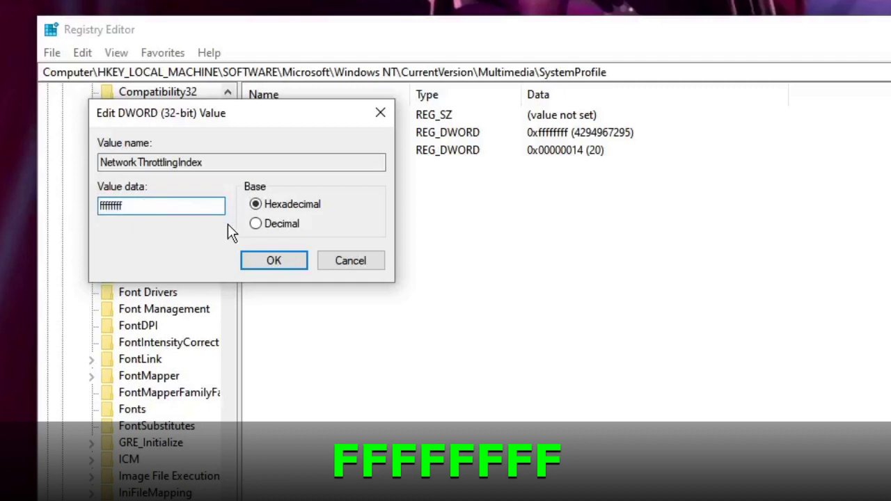
# - Save NetworkThrottlingIndex as ffffffff and navigate to the Tcpip\Parameters\Interfaces key using the copied path
pyautogui.click(273, 261)
pyautogui.hotkey('alt', 'Tab')
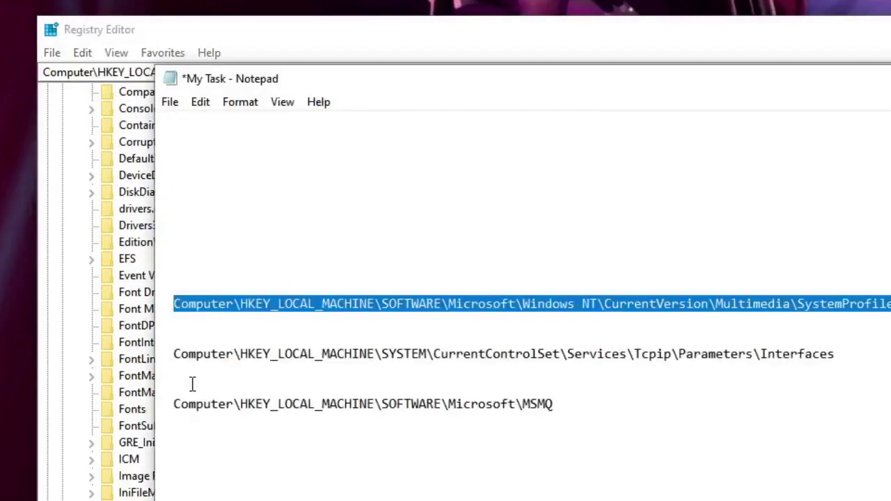
pyautogui.moveTo(175, 356); pyautogui.dragTo(846, 360)
pyautogui.hotkey('ctrl', 'c')
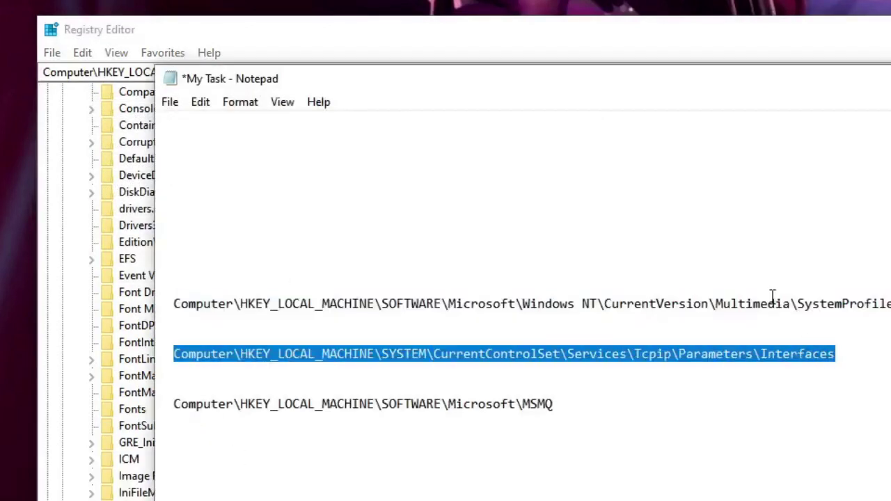
pyautogui.click(578, 49)
pyautogui.moveTo(632, 74); pyautogui.dragTo(39, 75)
pyautogui.hotkey('ctrl', 'v')
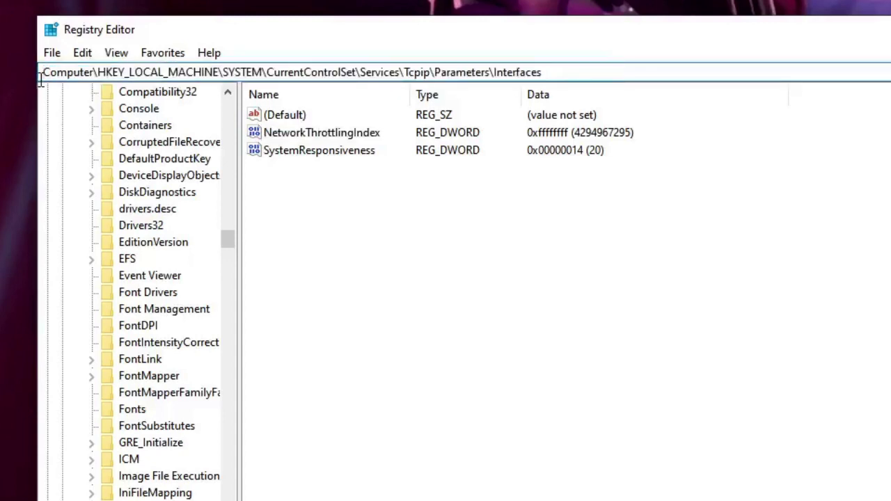
pyautogui.press('Return')
# - Create a TCPAckFrequency DWORD (32-bit) value and set its data to 1
pyautogui.click(397, 174)
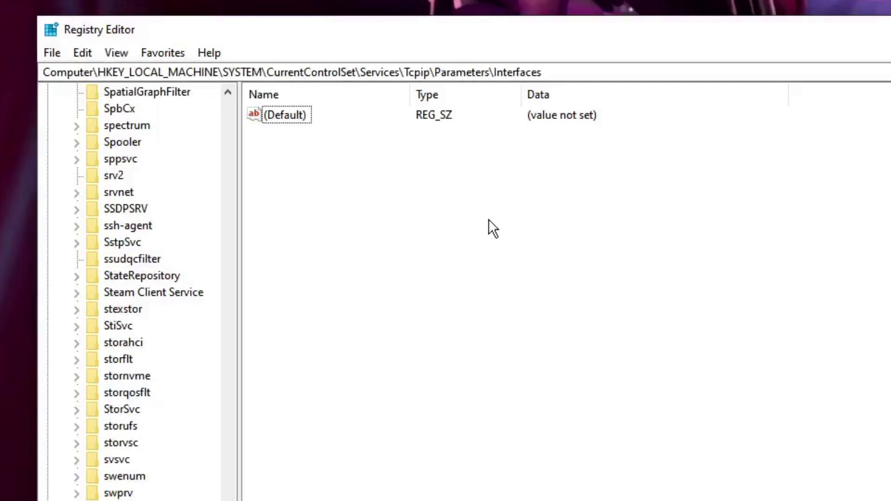
pyautogui.rightClick(390, 185)
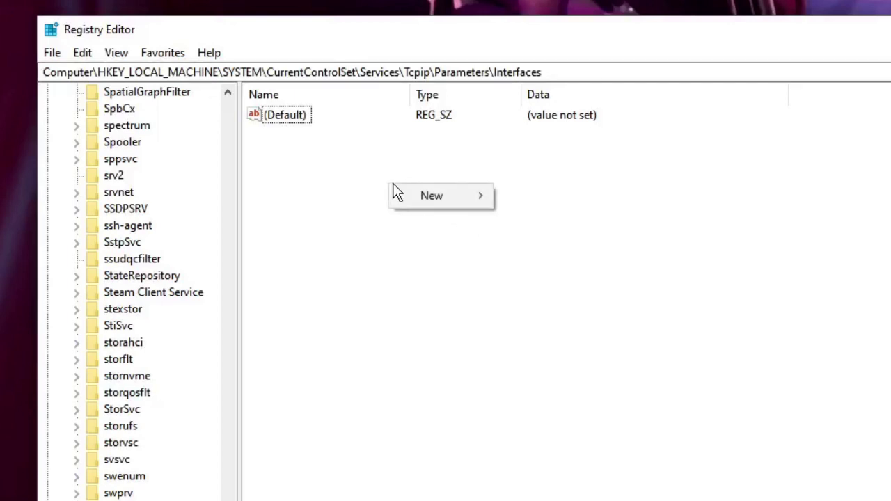
pyautogui.moveTo(426, 190)
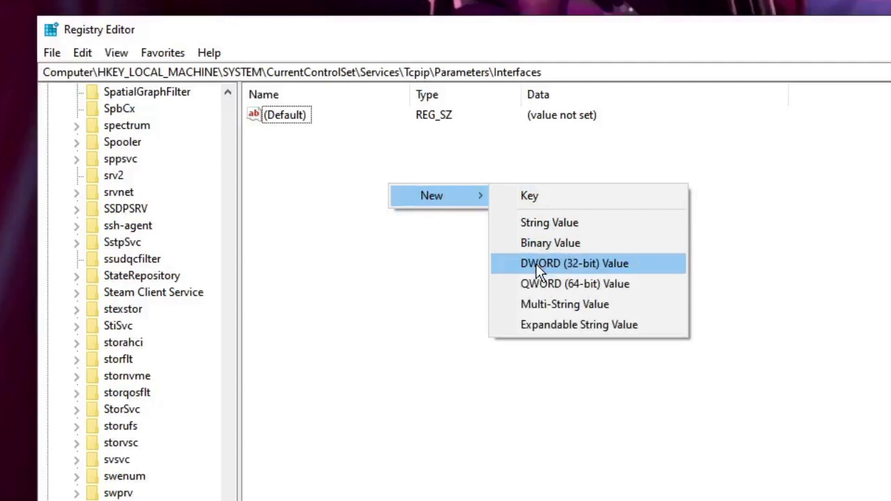
pyautogui.click(594, 267)
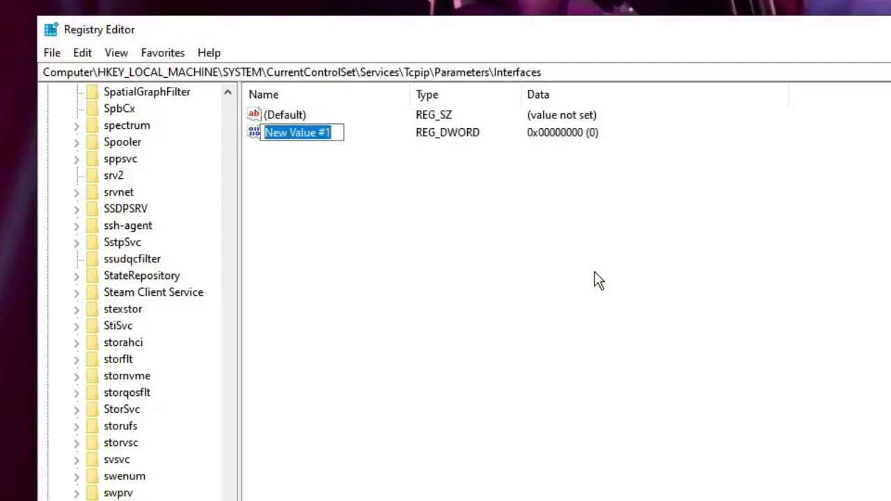
pyautogui.write('TCP')
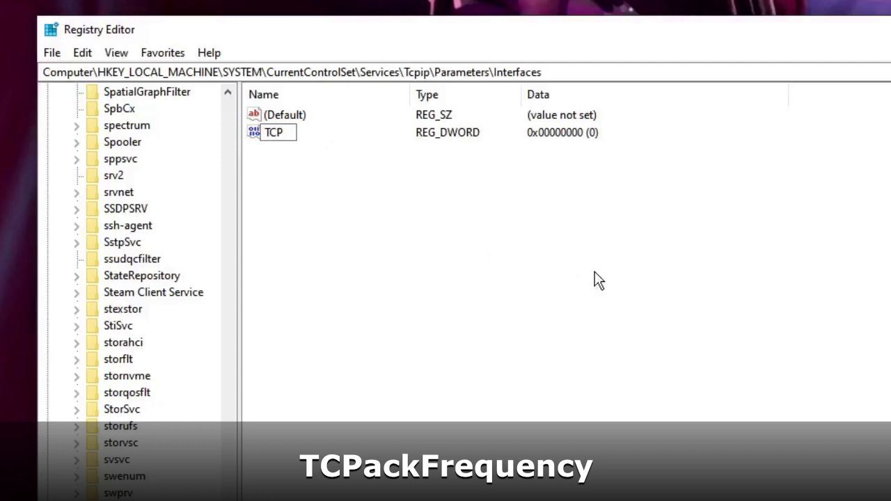
pyautogui.write('AckFre')
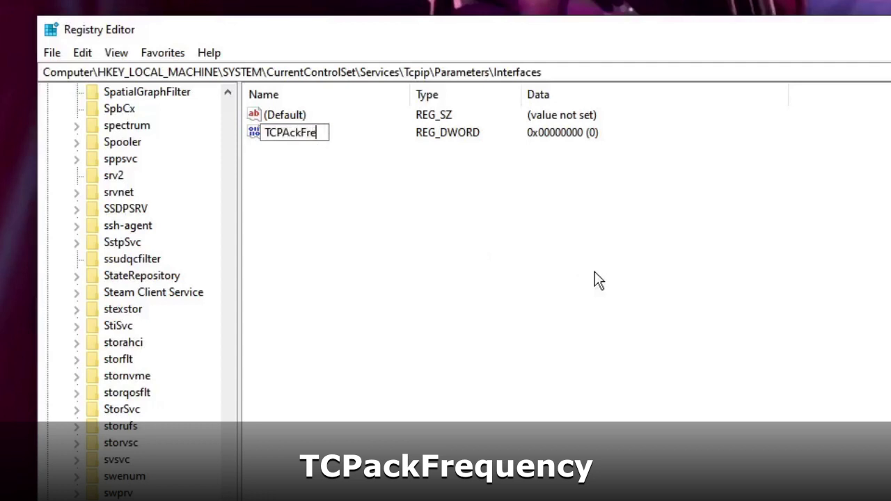
pyautogui.write('quency')
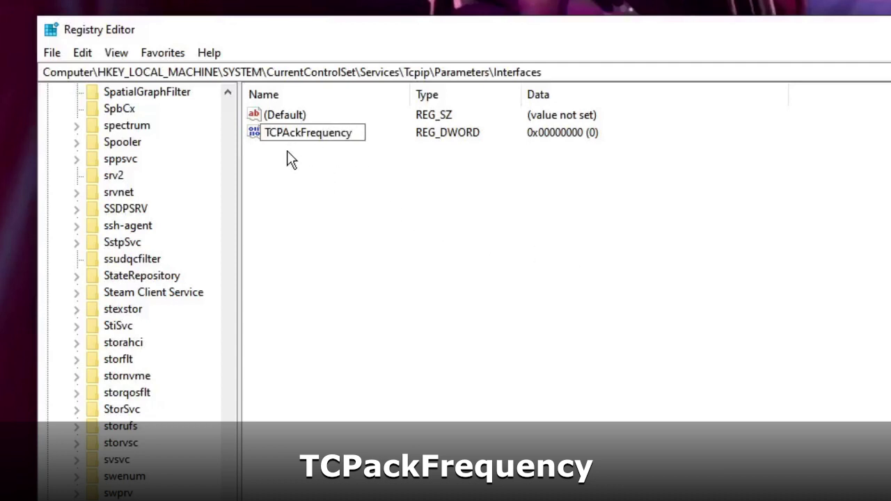
pyautogui.click(348, 187)
pyautogui.click(337, 132)
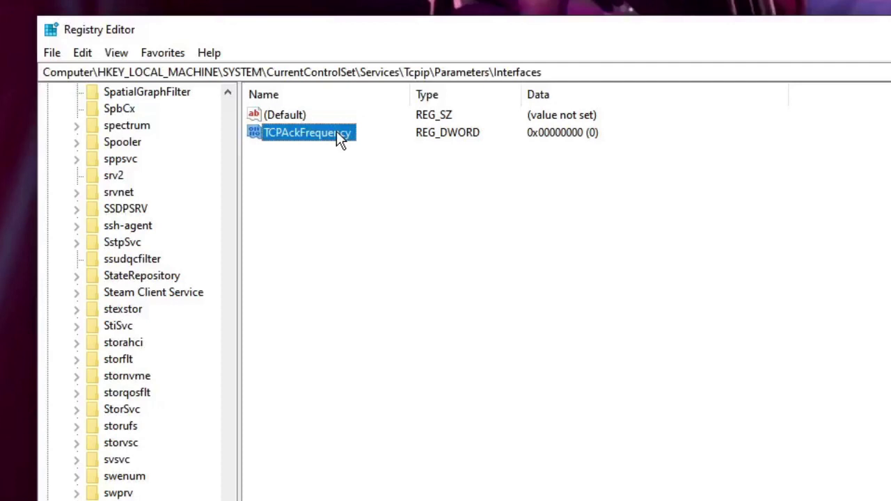
pyautogui.doubleClick(338, 132)
pyautogui.moveTo(304, 135); pyautogui.dragTo(568, 174)
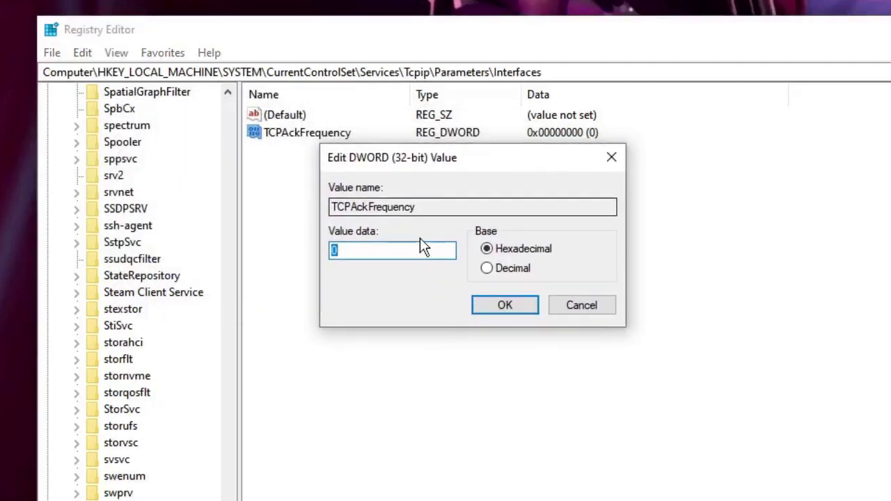
pyautogui.write('1')
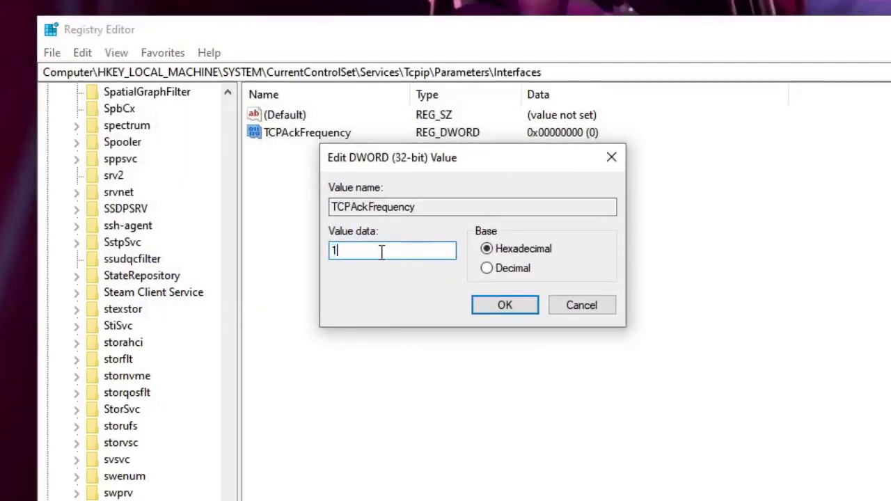
pyautogui.click(495, 306)
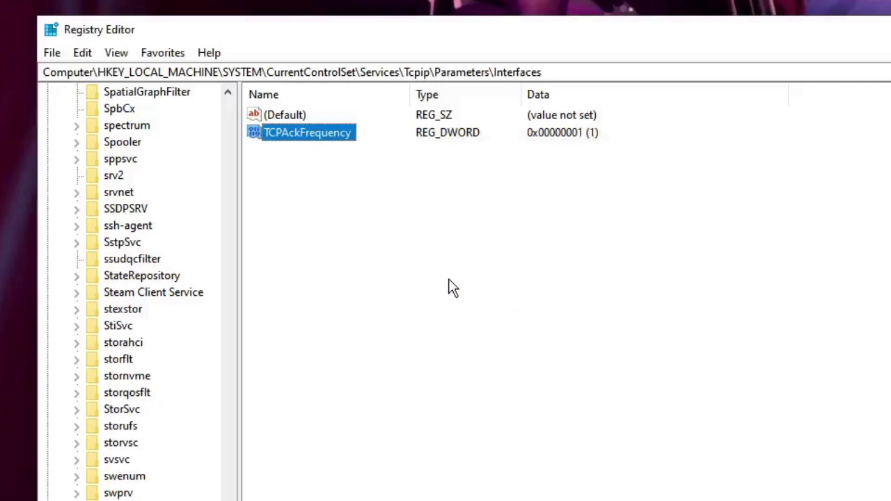
# - Create a TCPNoDelay DWORD (32-bit) value in the Interfaces key with data 1
pyautogui.rightClick(503, 216)
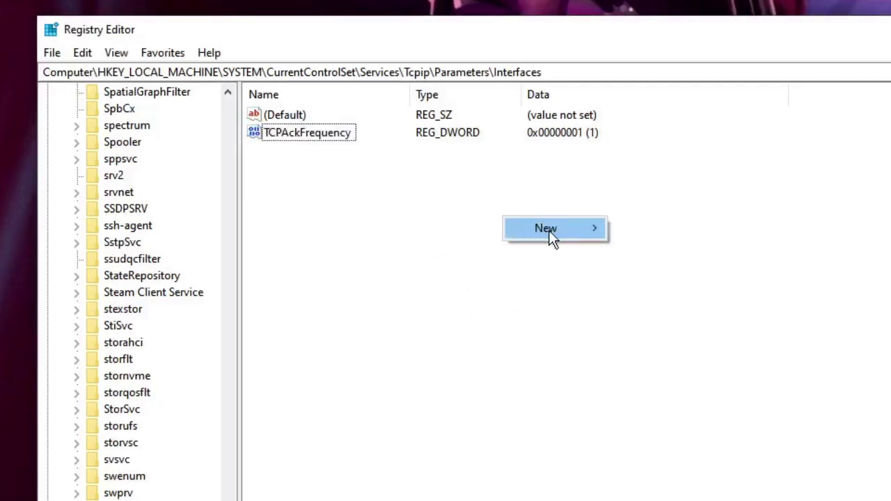
pyautogui.moveTo(591, 230)
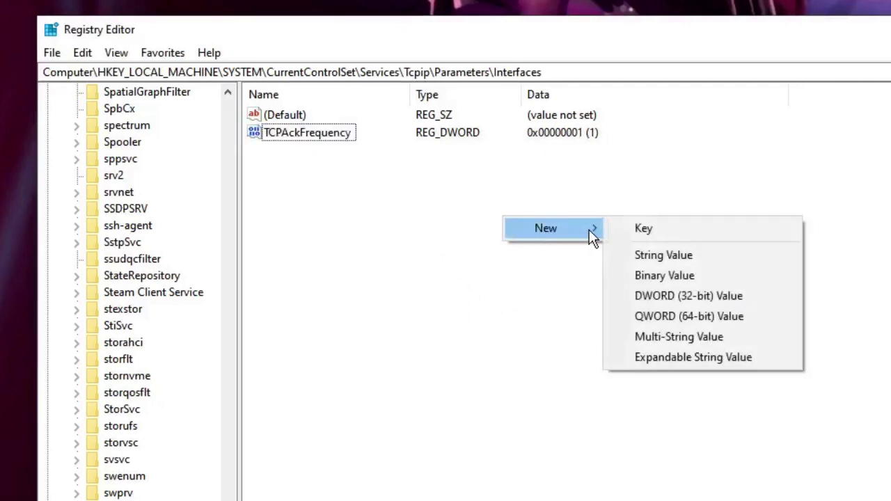
pyautogui.click(730, 299)
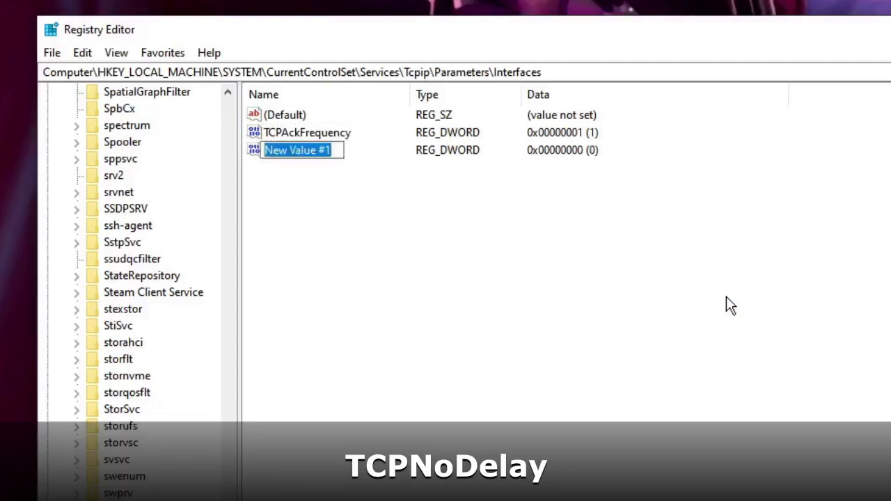
pyautogui.write('TC')
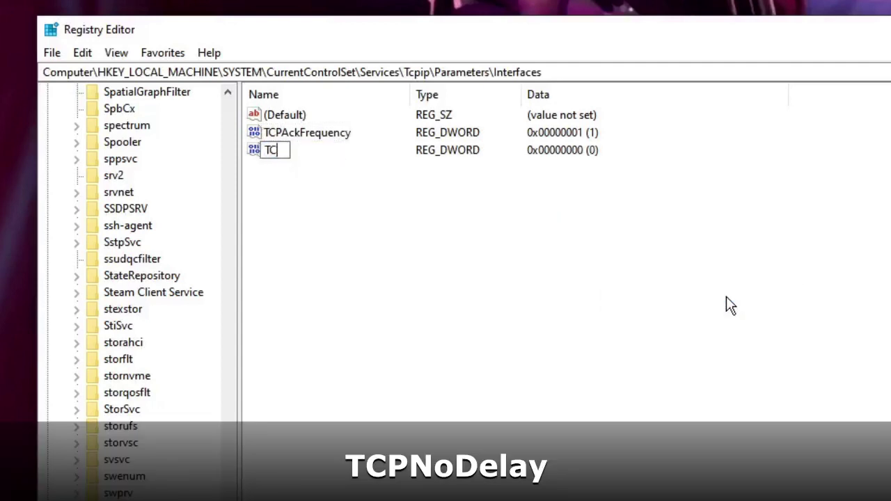
pyautogui.write('PNoD')
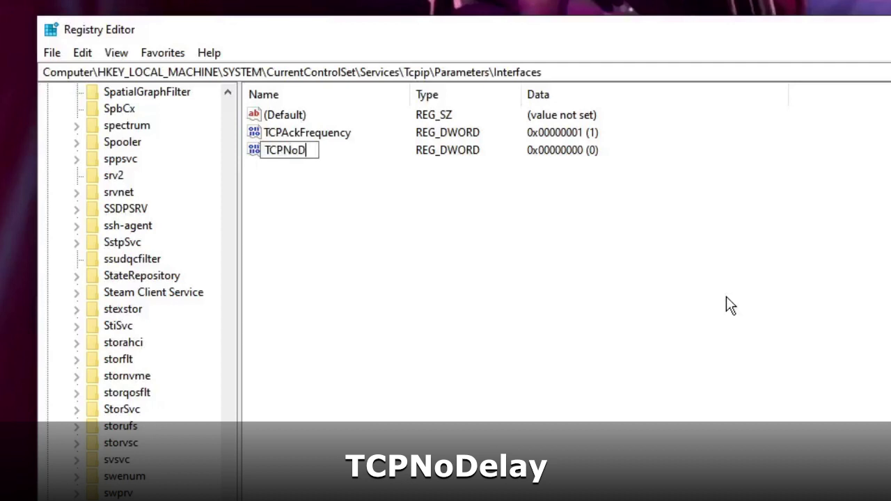
pyautogui.write('elay')
pyautogui.press('Return')
pyautogui.doubleClick(310, 156)
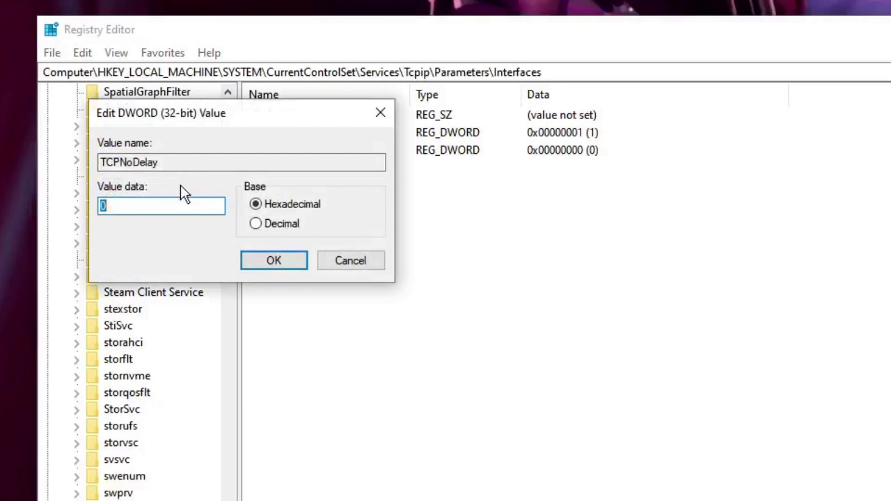
pyautogui.write('1')
pyautogui.click(274, 263)
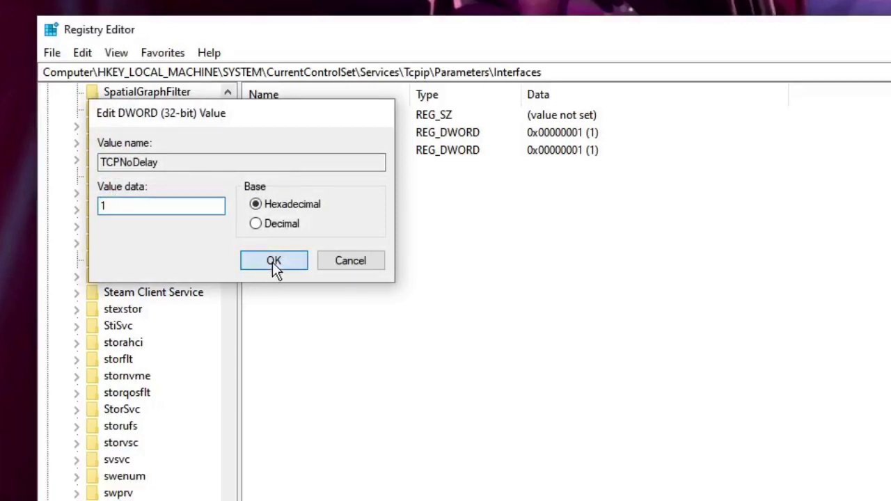
# - Copy the MSMQ path from Notepad and navigate to that key in Registry Editor
pyautogui.hotkey('alt', 'Tab')
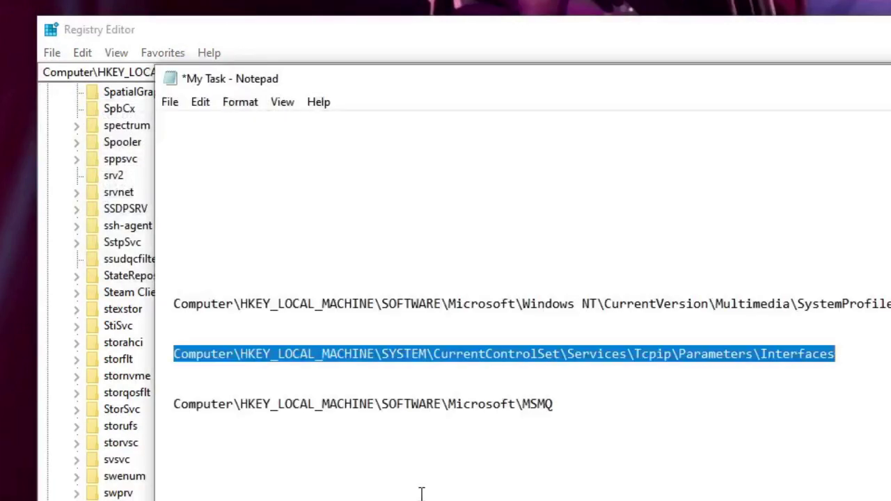
pyautogui.moveTo(587, 400); pyautogui.dragTo(266, 394)
pyautogui.hotkey('ctrl', 'c')
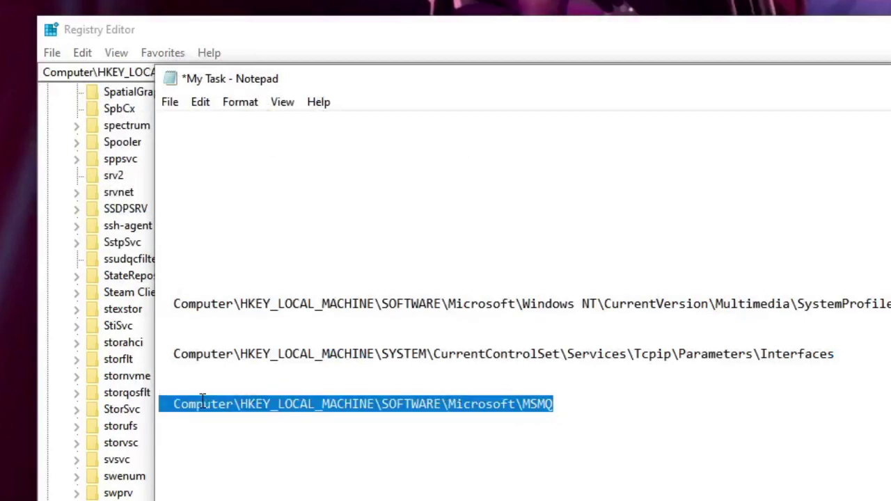
pyautogui.hotkey('alt', 'Tab')
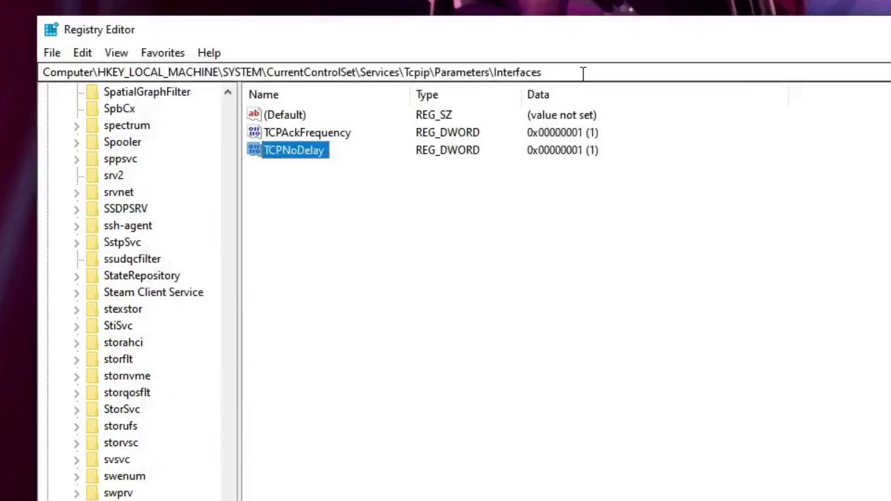
pyautogui.moveTo(582, 72); pyautogui.dragTo(23, 75)
pyautogui.press('BackSpace')
pyautogui.hotkey('ctrl', 'v')
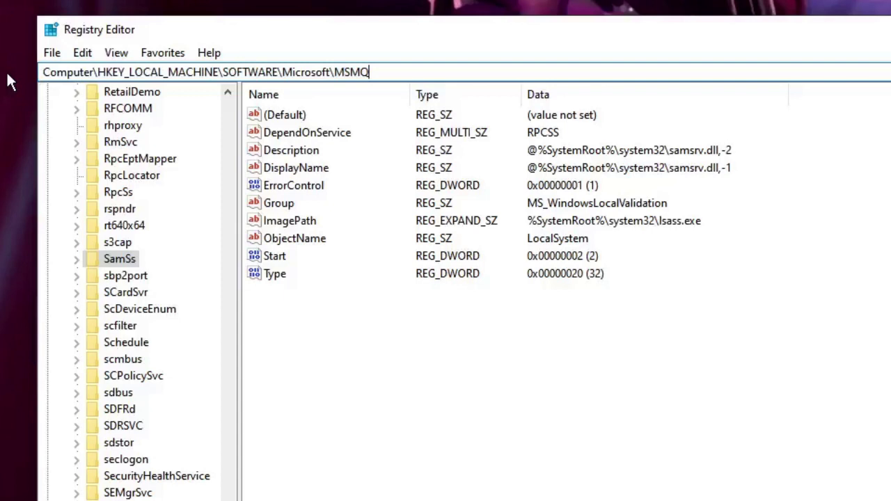
pyautogui.press('Return')
# - Create a TCPNoDelay DWORD (32-bit) value under MSMQ and set it to 1
pyautogui.click(400, 201)
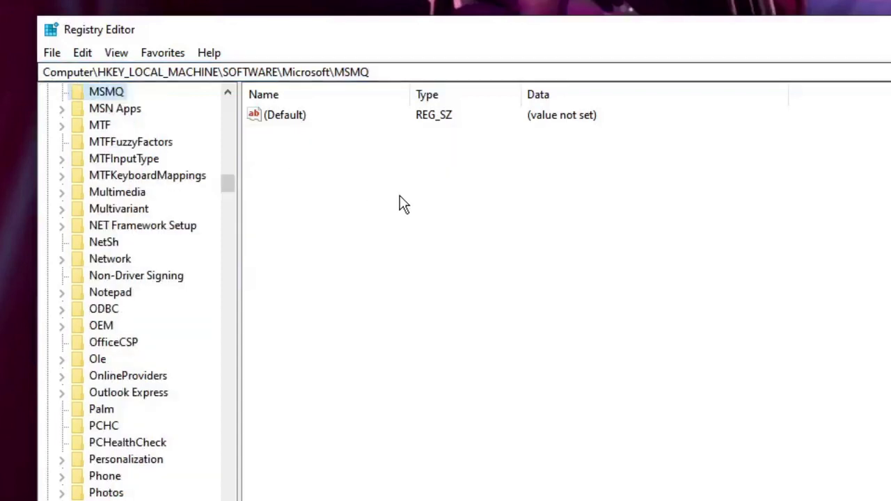
pyautogui.rightClick(481, 224)
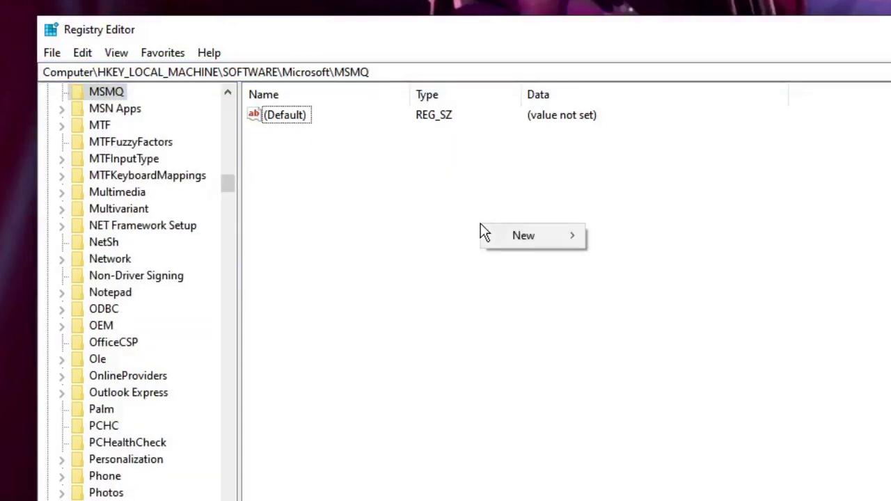
pyautogui.moveTo(509, 230)
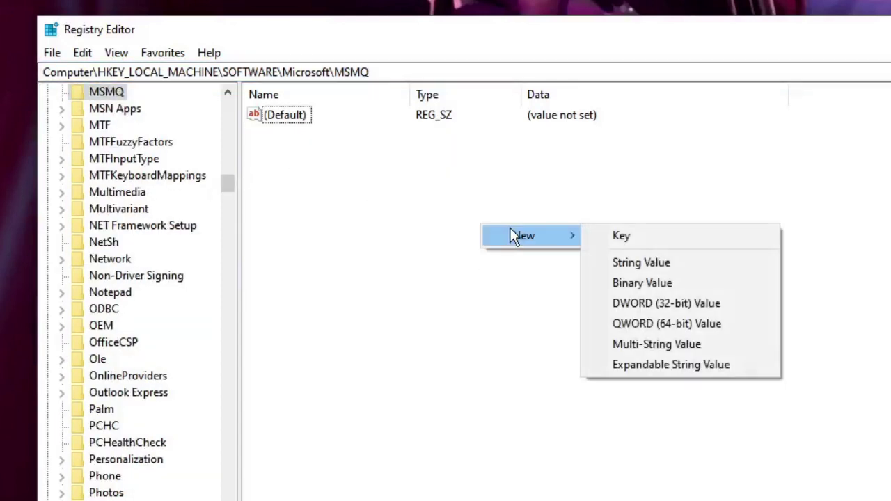
pyautogui.click(628, 303)
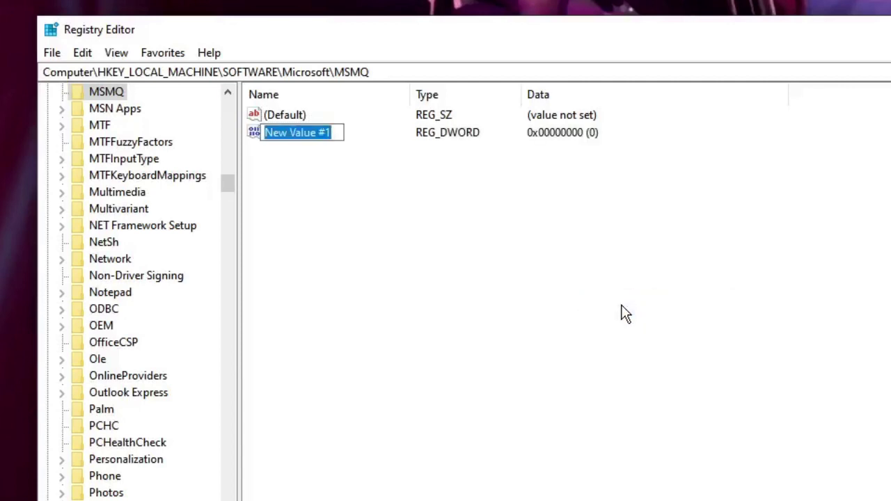
pyautogui.write('TCP')
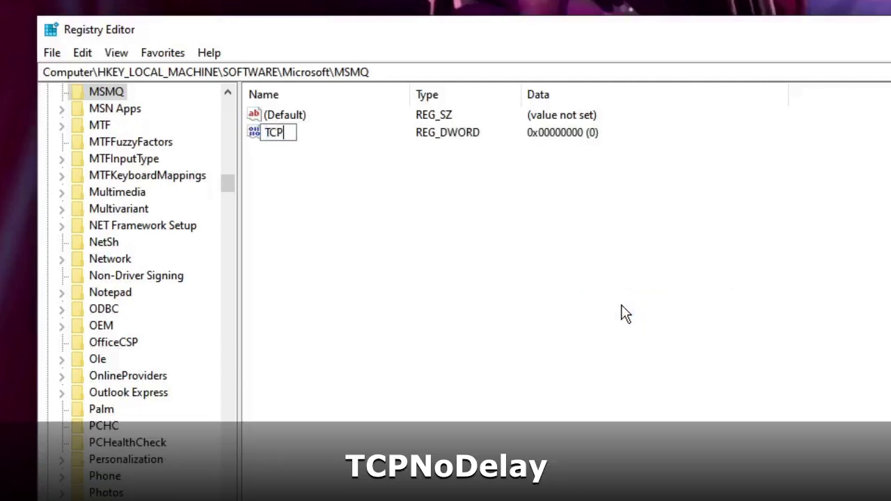
pyautogui.write('NoDelay')
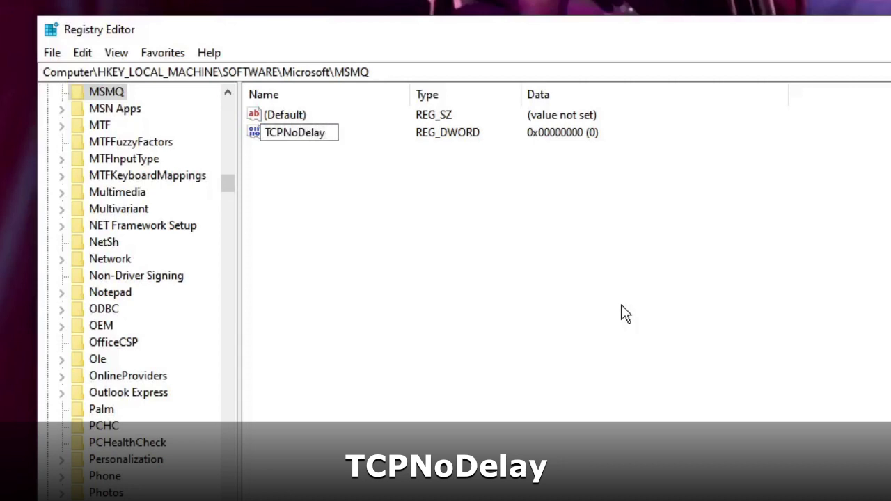
pyautogui.press('Return')
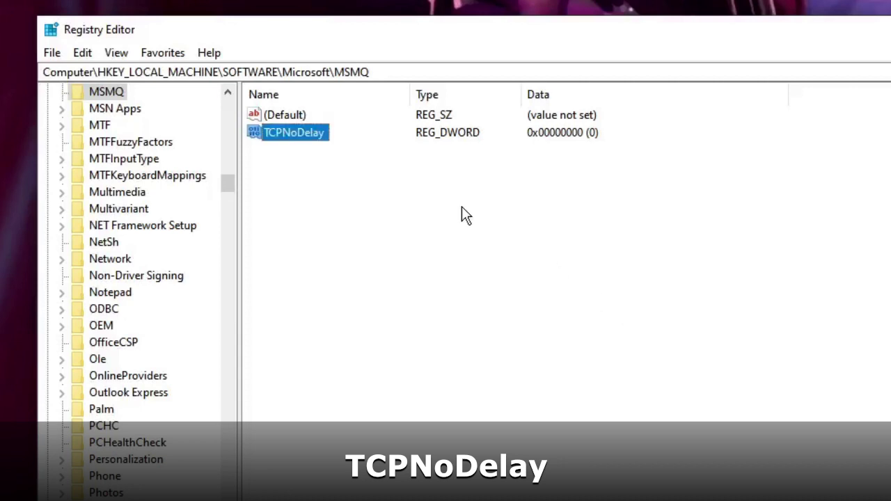
pyautogui.doubleClick(327, 134)
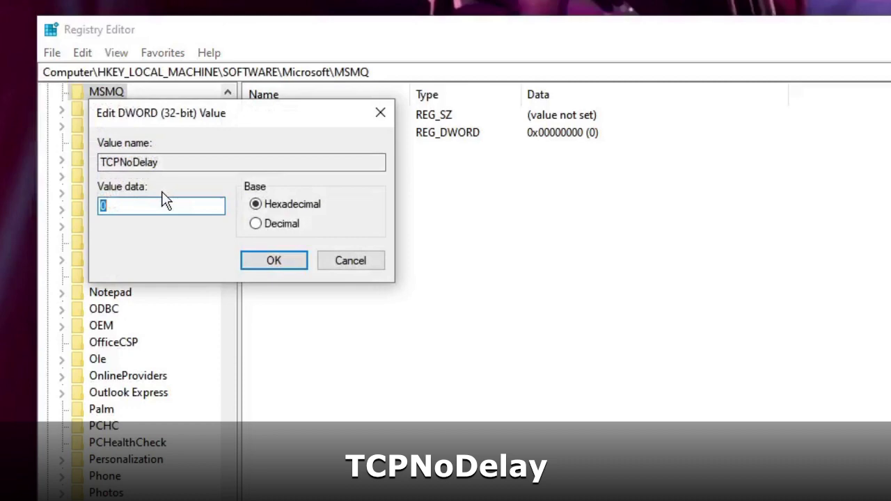
pyautogui.write('1')
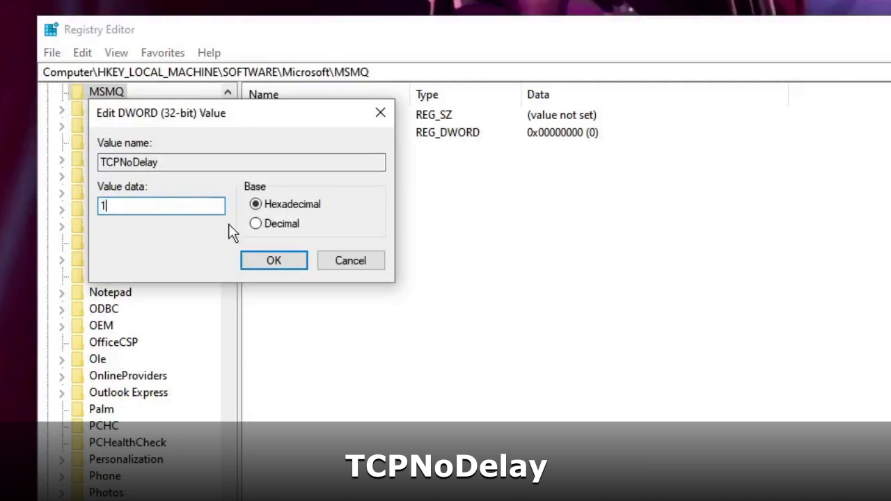
pyautogui.click(291, 262)
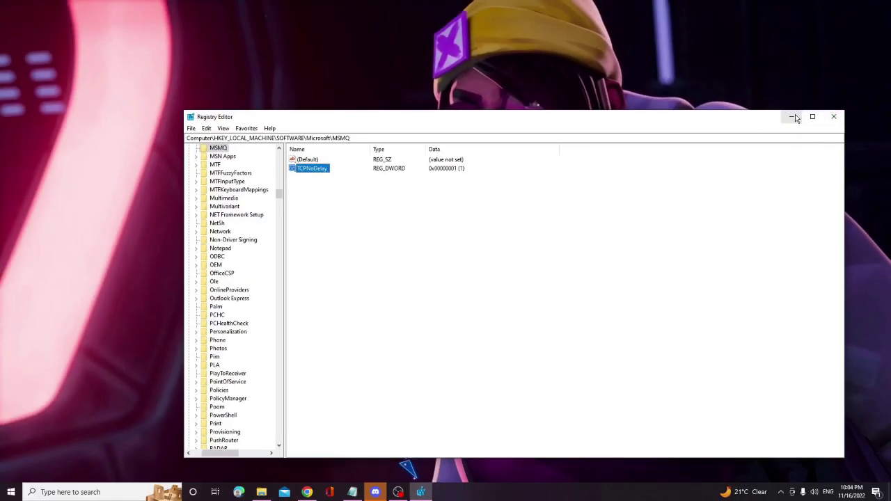
# - Minimize Registry Editor and launch Command Prompt as administrator via a 'cmd' search
pyautogui.click(794, 117)
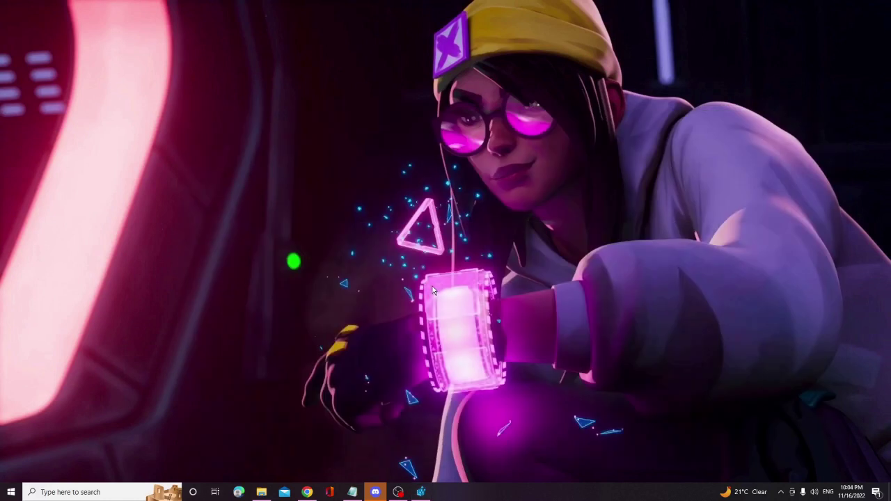
pyautogui.click(124, 491)
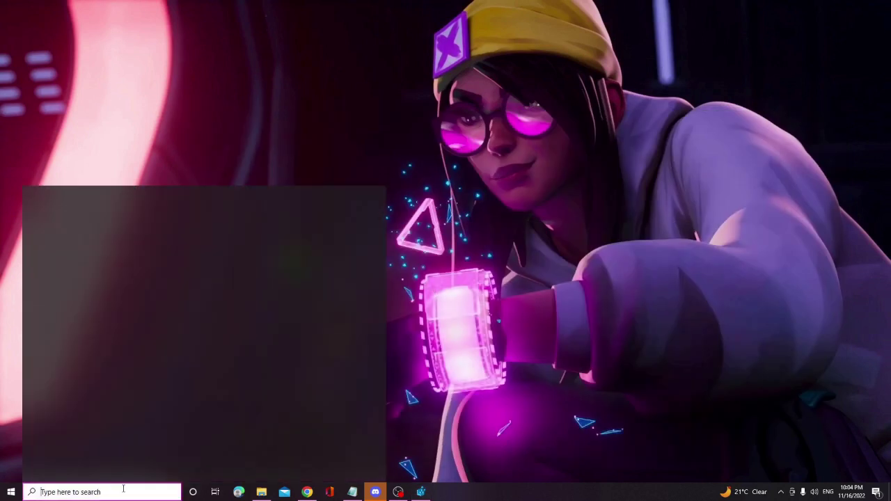
pyautogui.write('cmd')
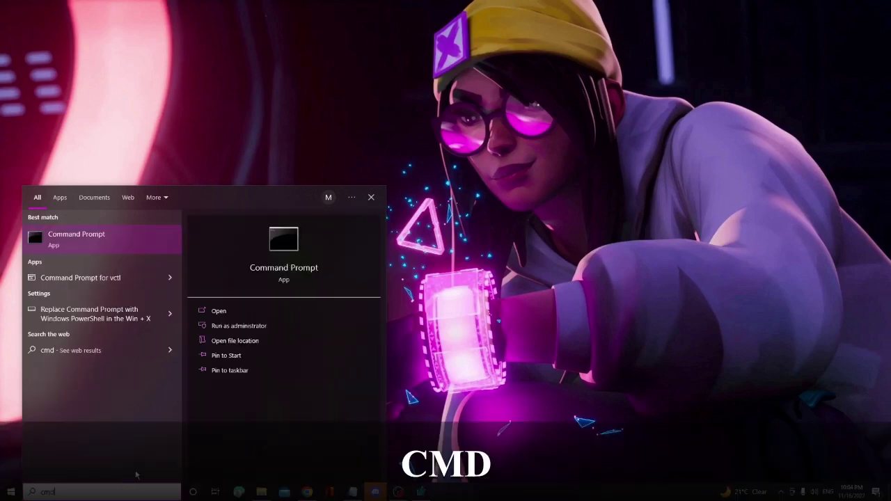
pyautogui.click(265, 327)
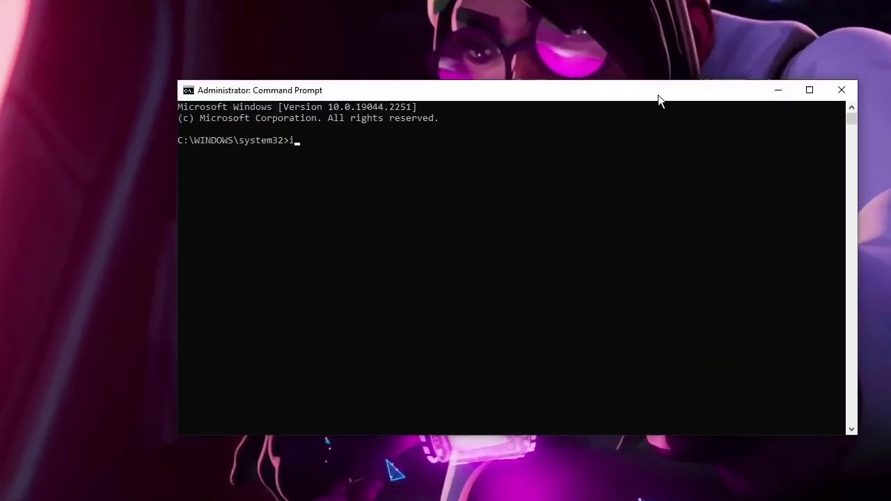
# - Run 'ipconfig /flushdns' and then 'netsh winsock reset'
pyautogui.write('ipconfig /')
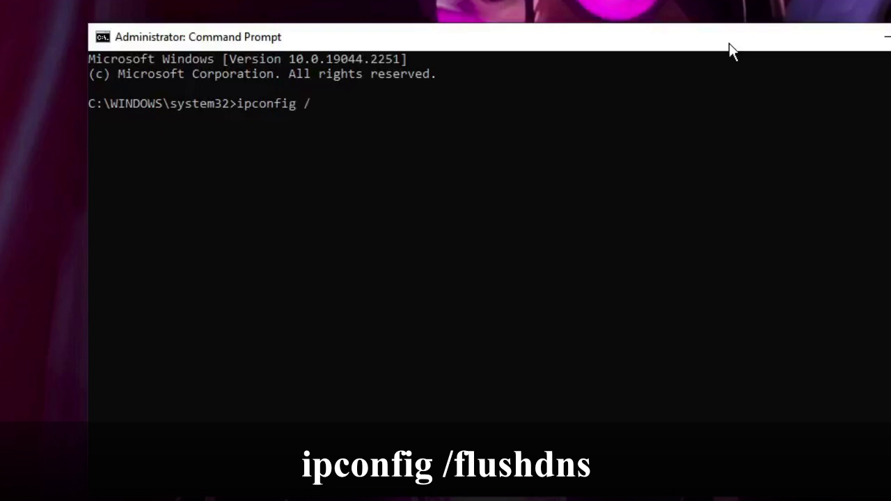
pyautogui.write('flushdns')
pyautogui.press('Return')
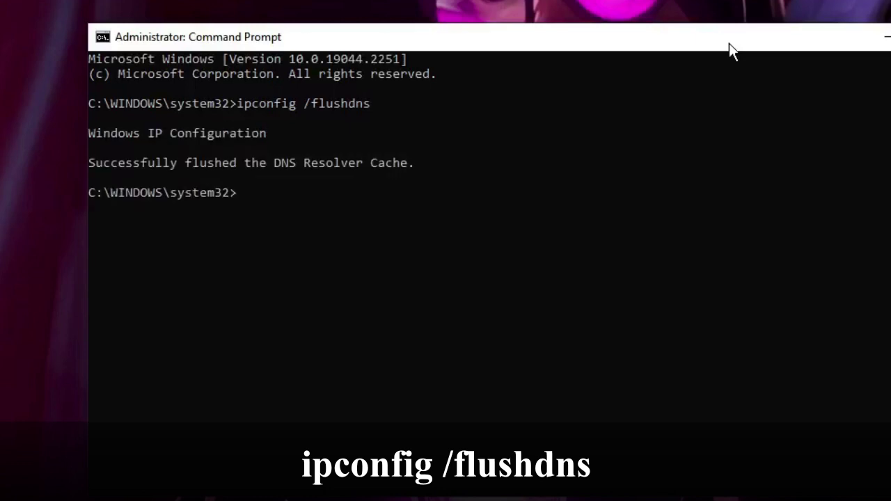
pyautogui.write('netsh')
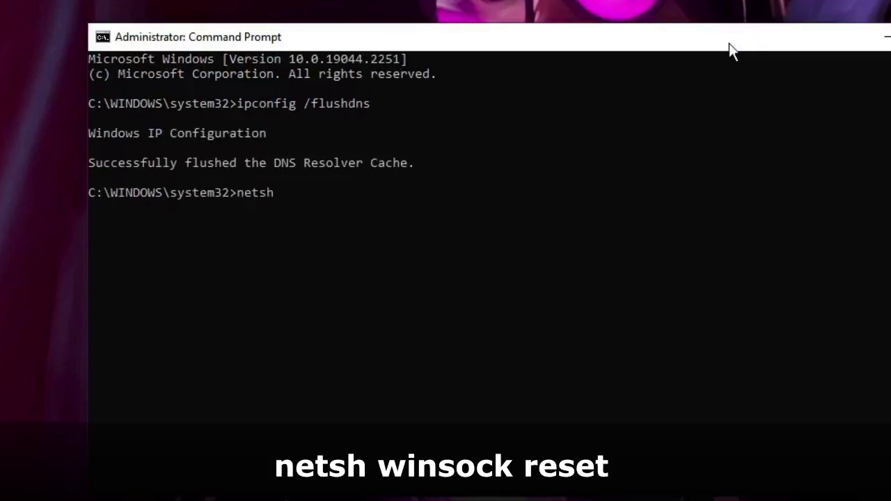
pyautogui.write(' winsock reset')
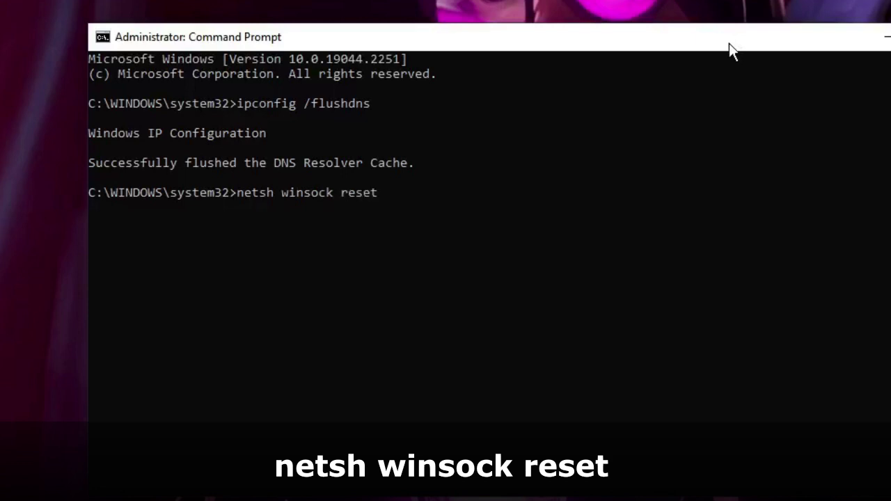
pyautogui.press('Return')
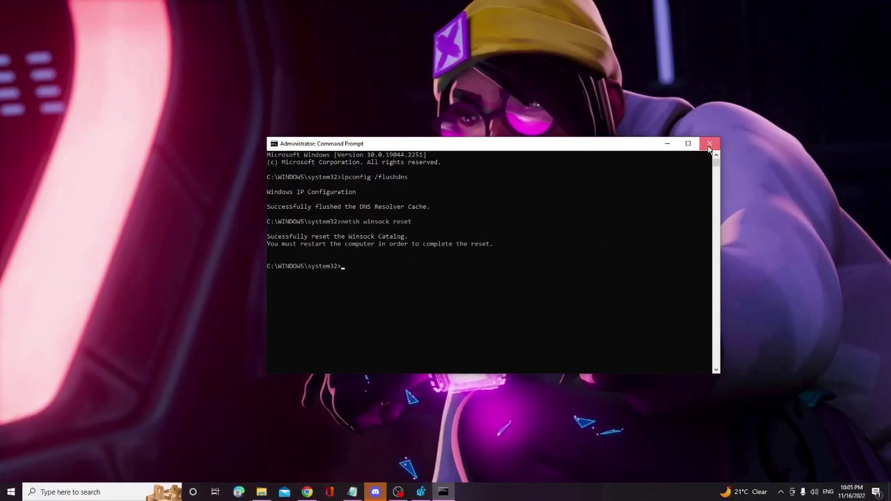
# - Close Command Prompt and open Network Connections with ncpa.cpl
pyautogui.click(709, 146)
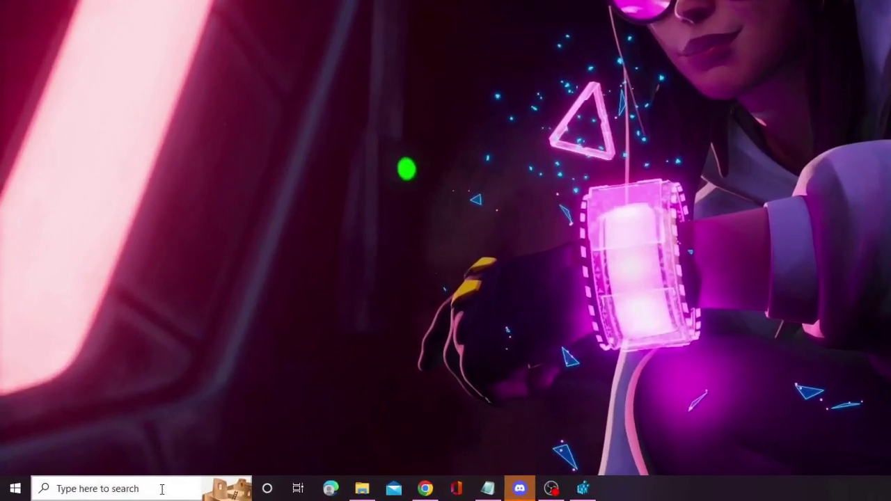
pyautogui.click(162, 489)
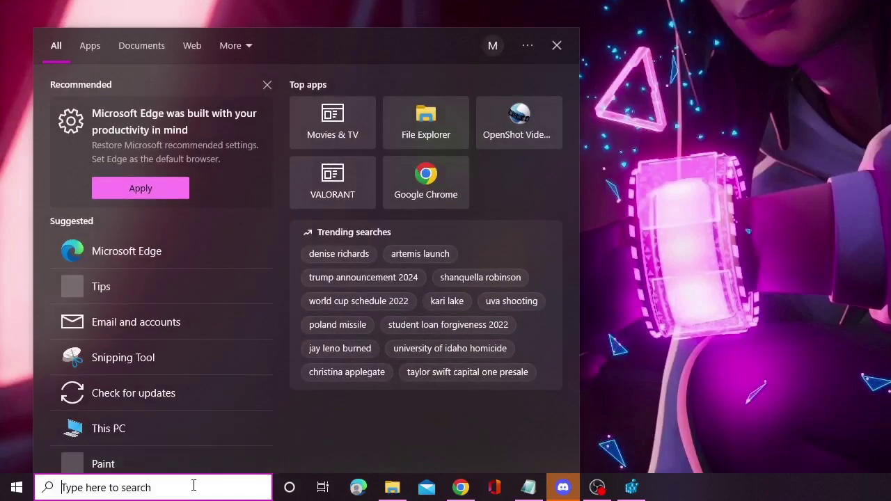
pyautogui.write('ncpa')
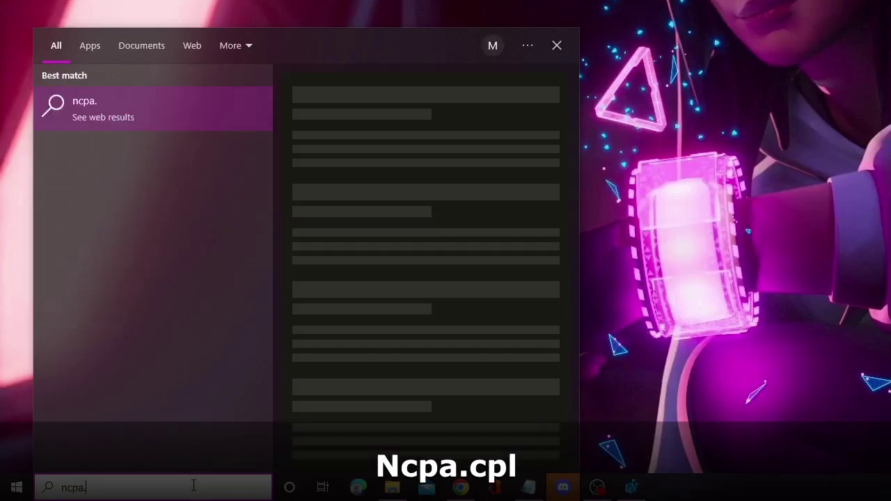
pyautogui.write('.cpl')
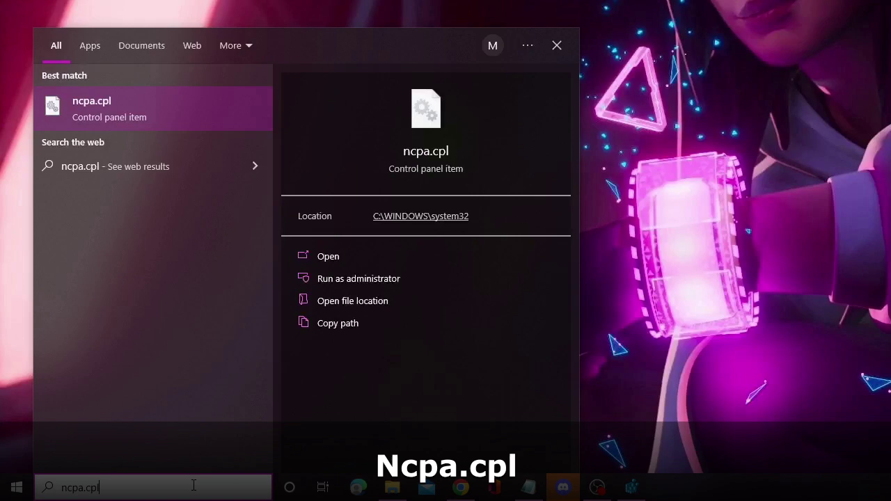
pyautogui.press('Return')
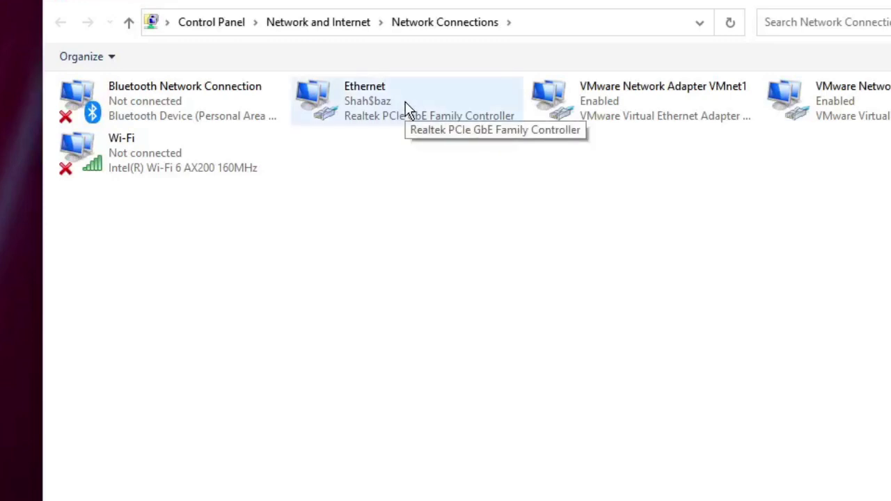
# - Open the Wi-Fi adapter's Properties and select Internet Protocol Version 4 (TCP/IPv4)
pyautogui.click(229, 160)
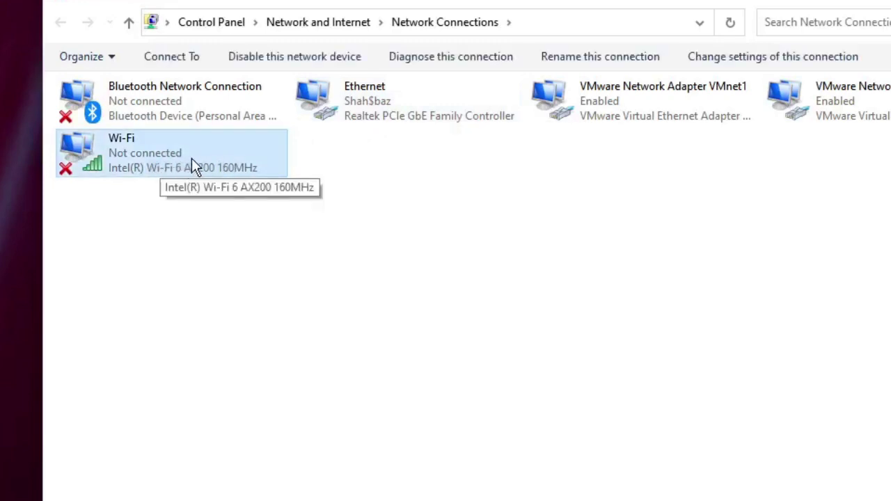
pyautogui.rightClick(206, 148)
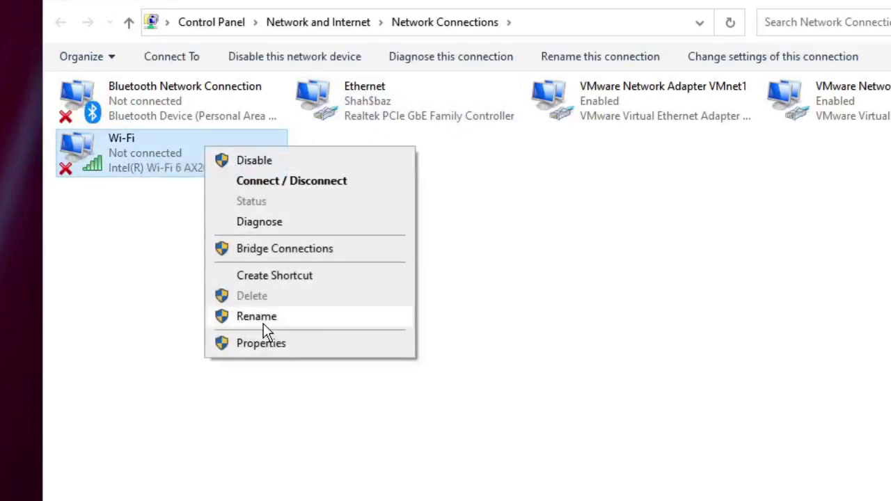
pyautogui.click(275, 344)
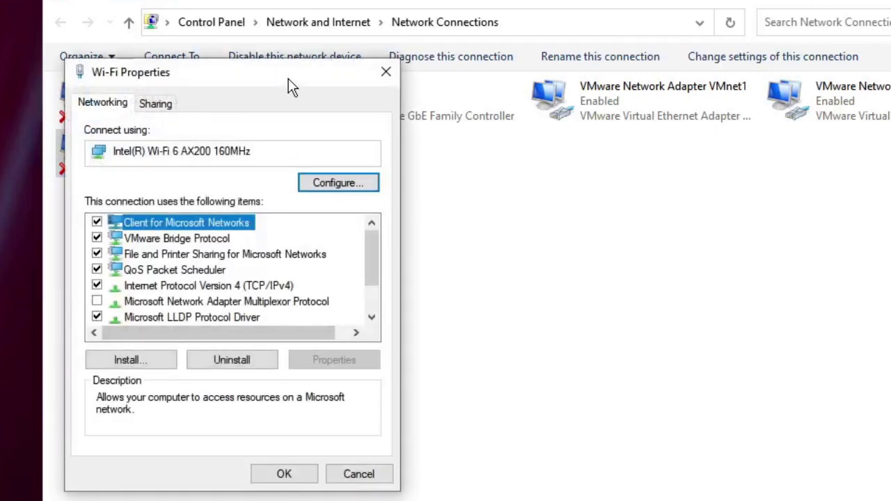
pyautogui.moveTo(290, 76); pyautogui.dragTo(439, 62)
pyautogui.click(401, 272)
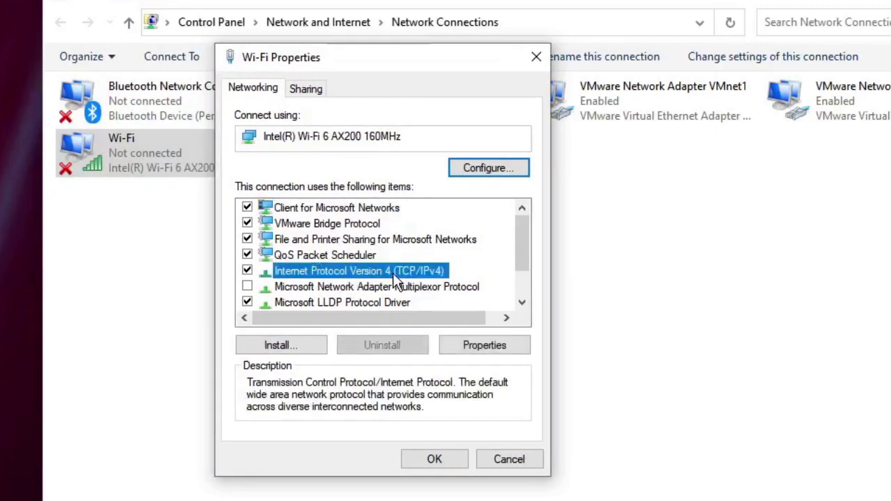
# - In the Wi-Fi IPv4 properties, enter DNS servers 8.8.8.8 and 8.8.4.4 and apply
pyautogui.doubleClick(393, 273)
pyautogui.moveTo(420, 127); pyautogui.dragTo(449, 47)
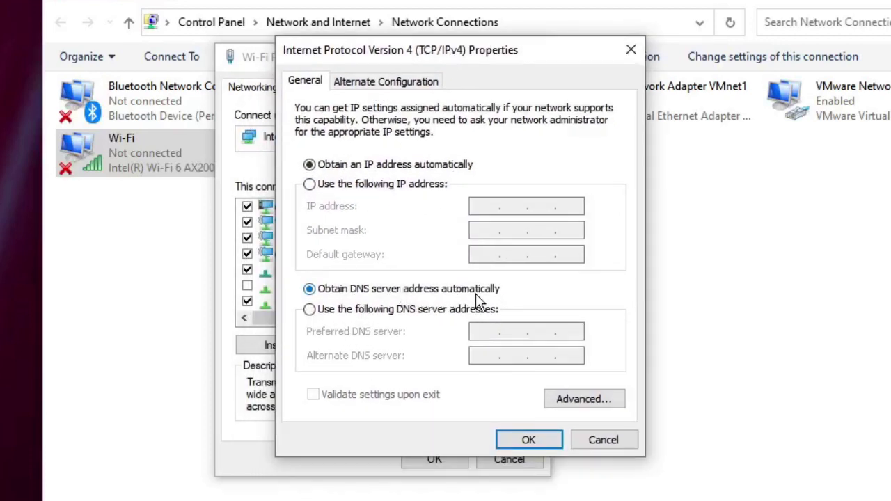
pyautogui.click(311, 312)
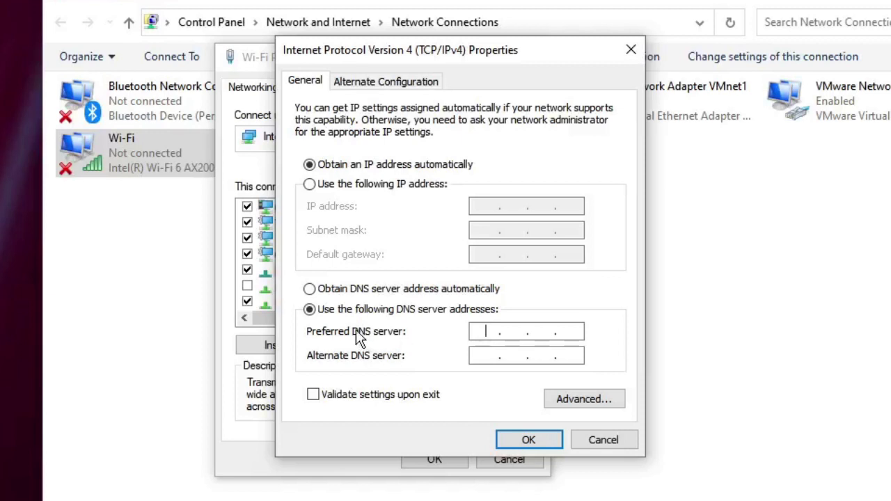
pyautogui.write('8.8.8.8')
pyautogui.click(480, 357)
pyautogui.write('8.8.4.4')
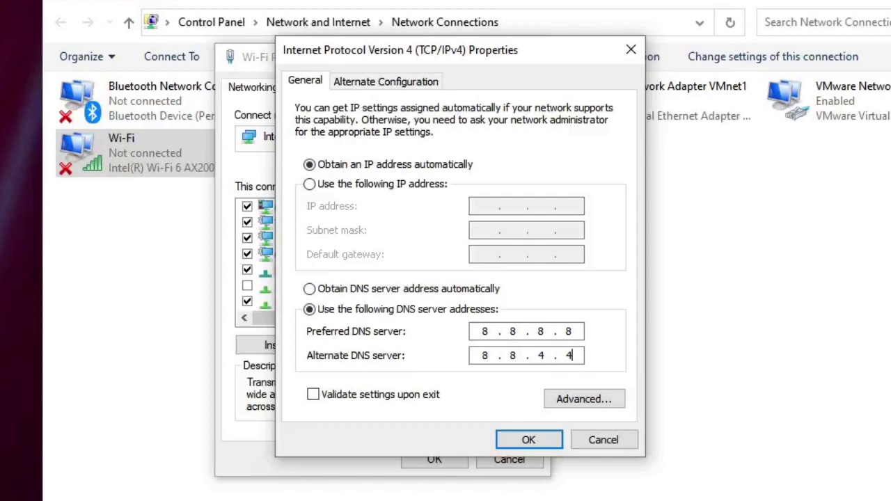
pyautogui.click(521, 438)
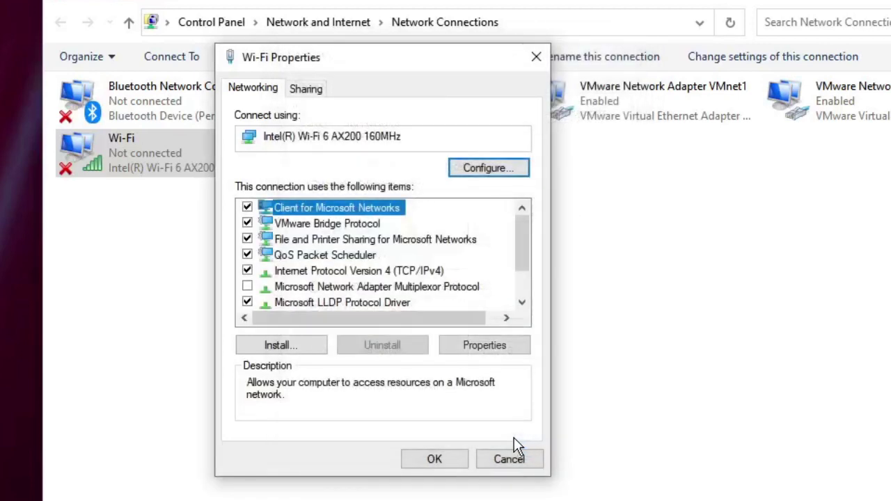
# - Confirm the Wi-Fi Properties with OK so the Google DNS change is applied
pyautogui.click(436, 460)
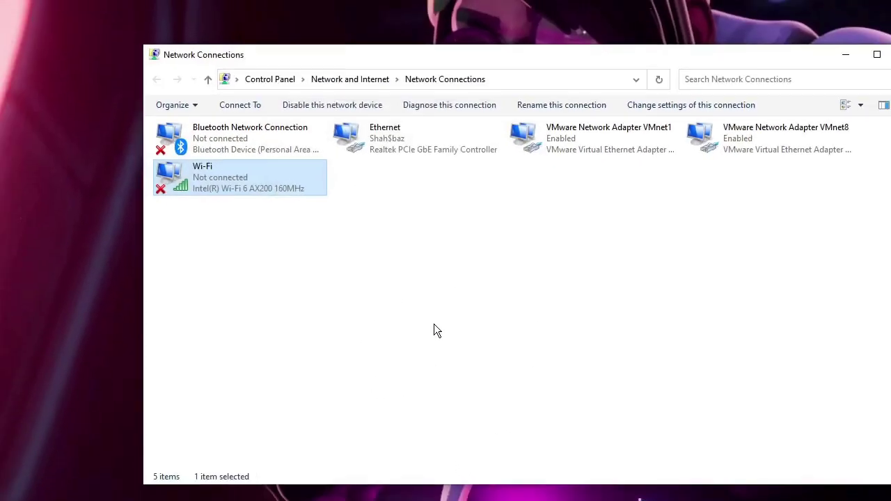